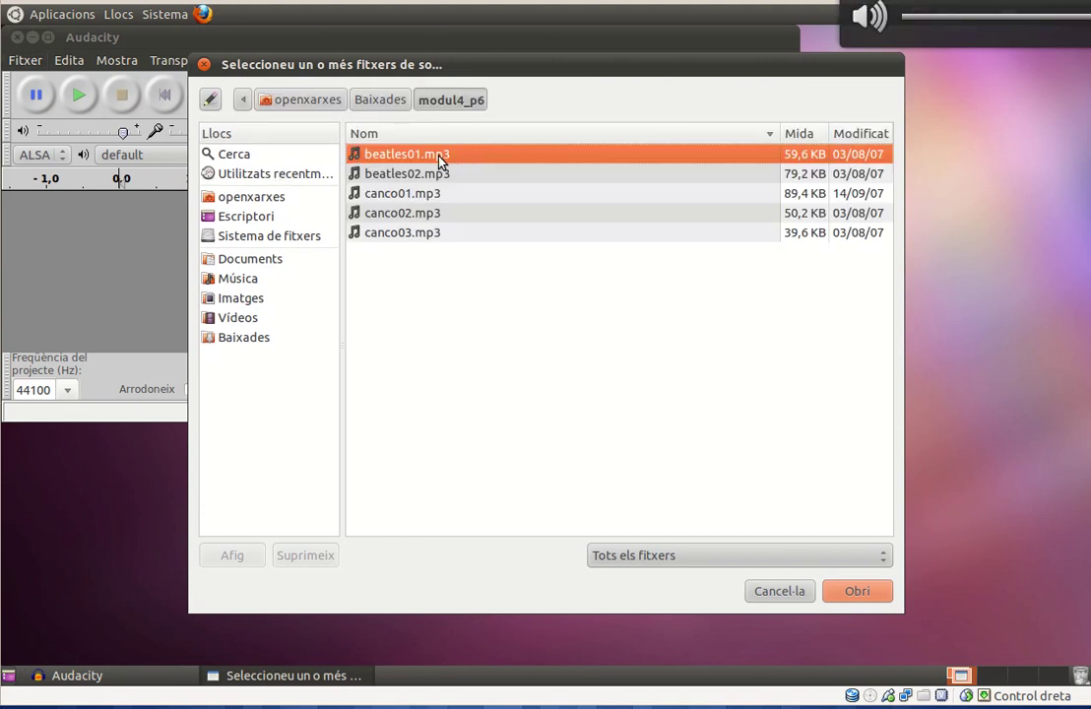
Open beatles01.mp3 and beatles02.mp3 from modul4_p6 in separate project windows and arrange them so both waveforms can be seen.
click(855, 590)
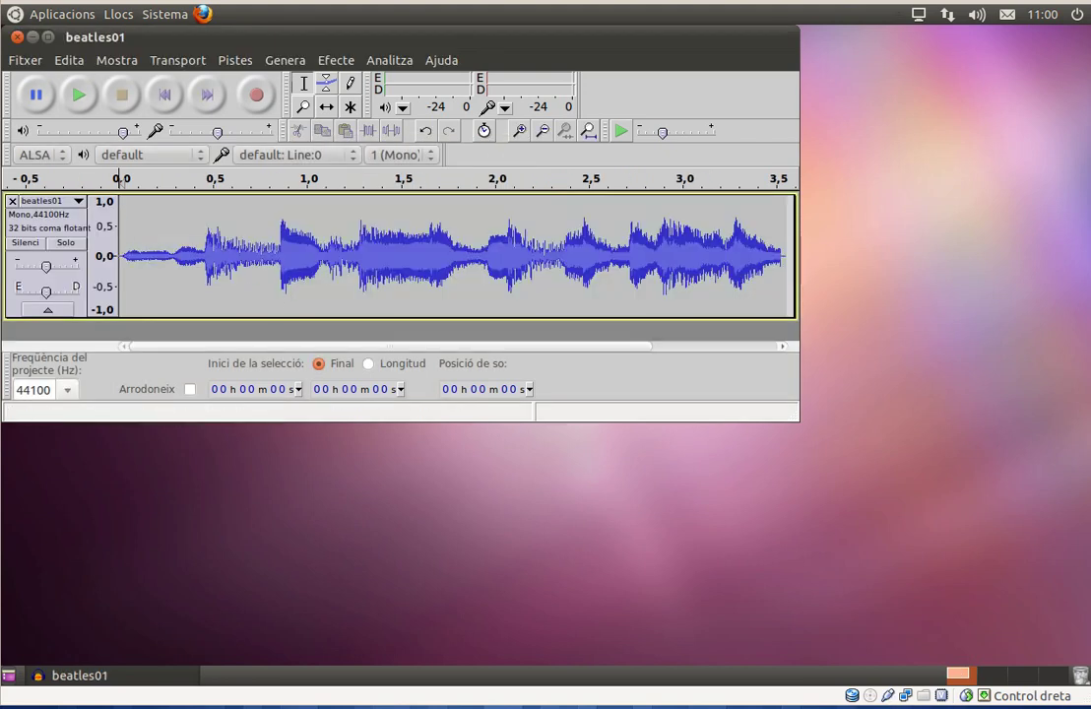
click(26, 60)
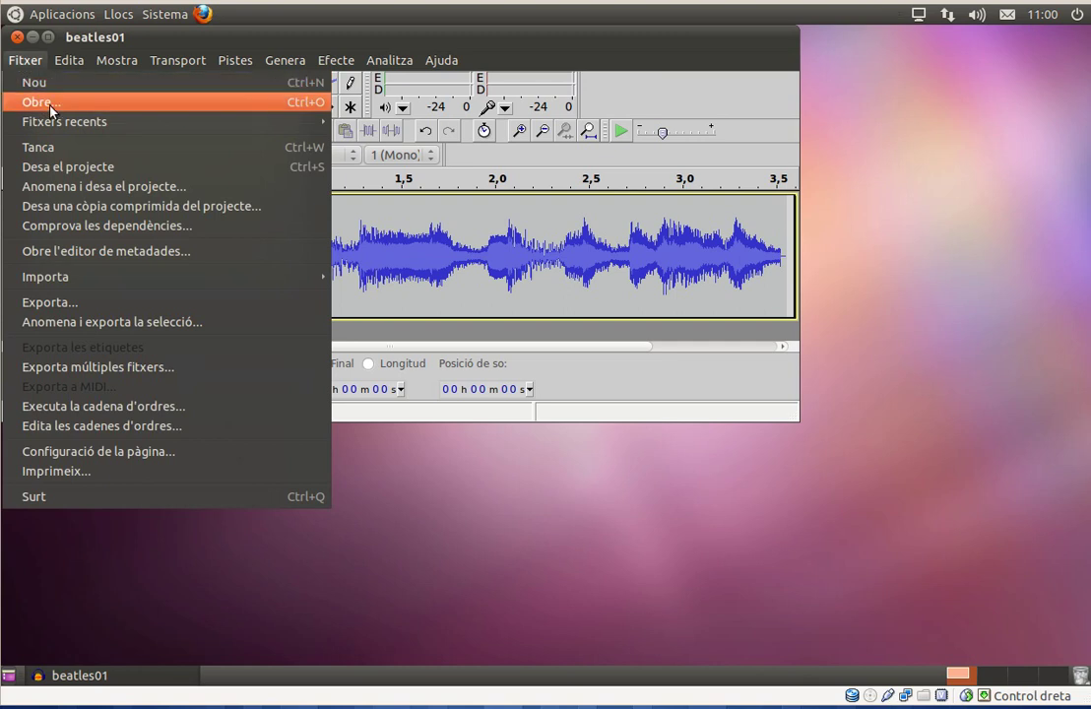
click(50, 104)
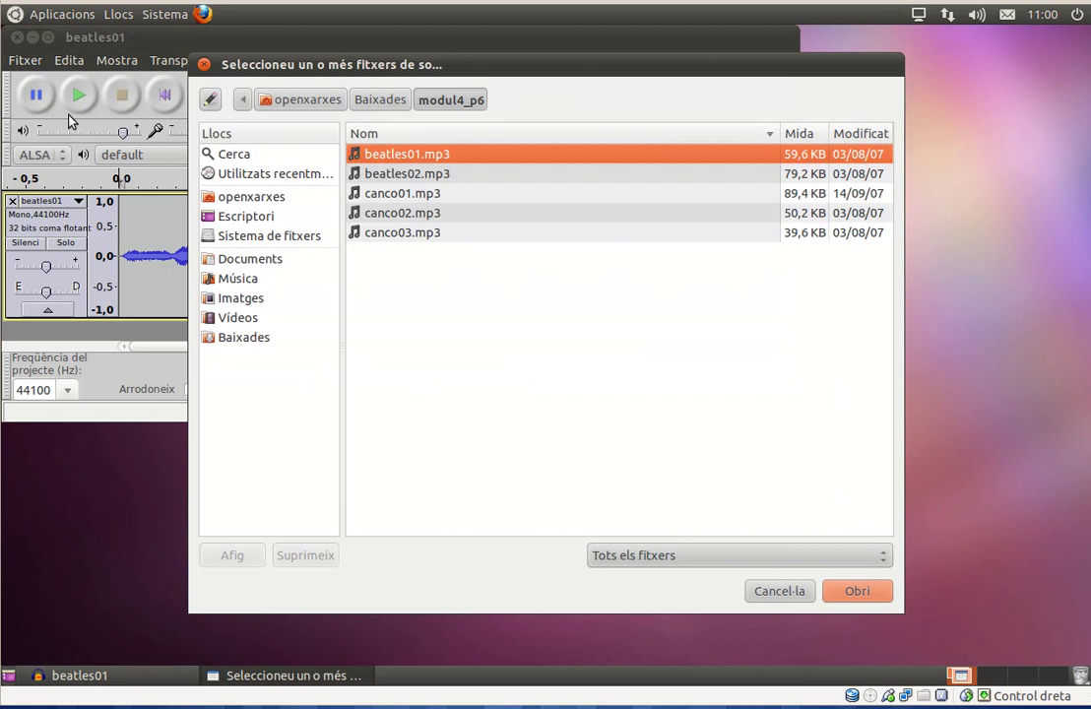
click(392, 175)
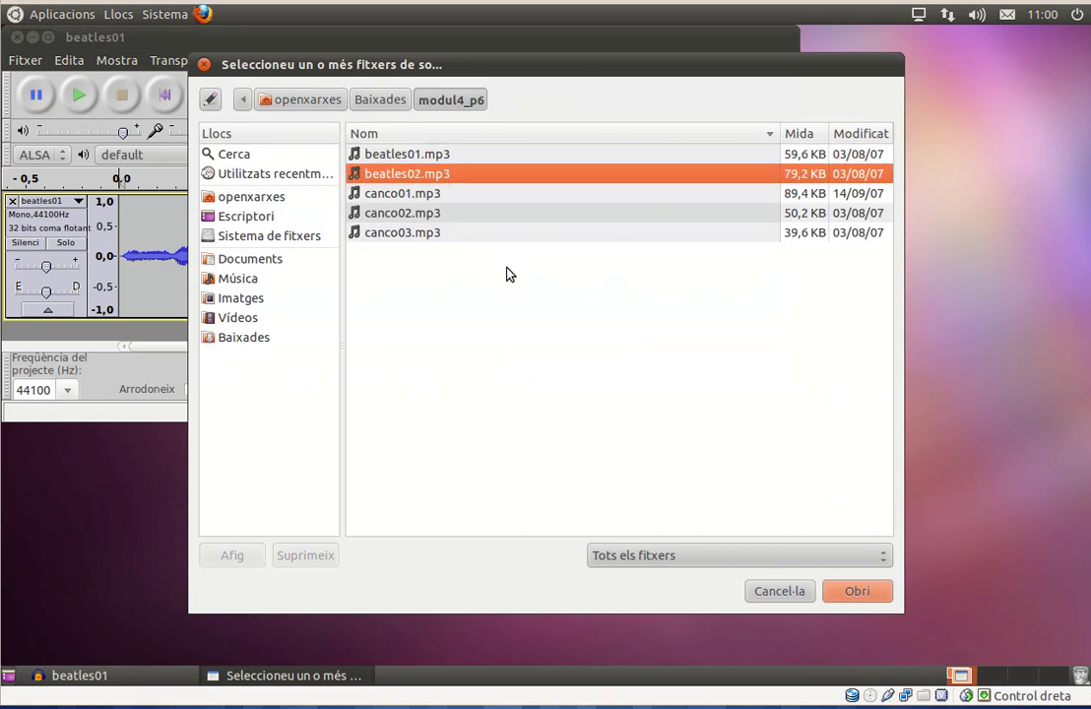
click(854, 593)
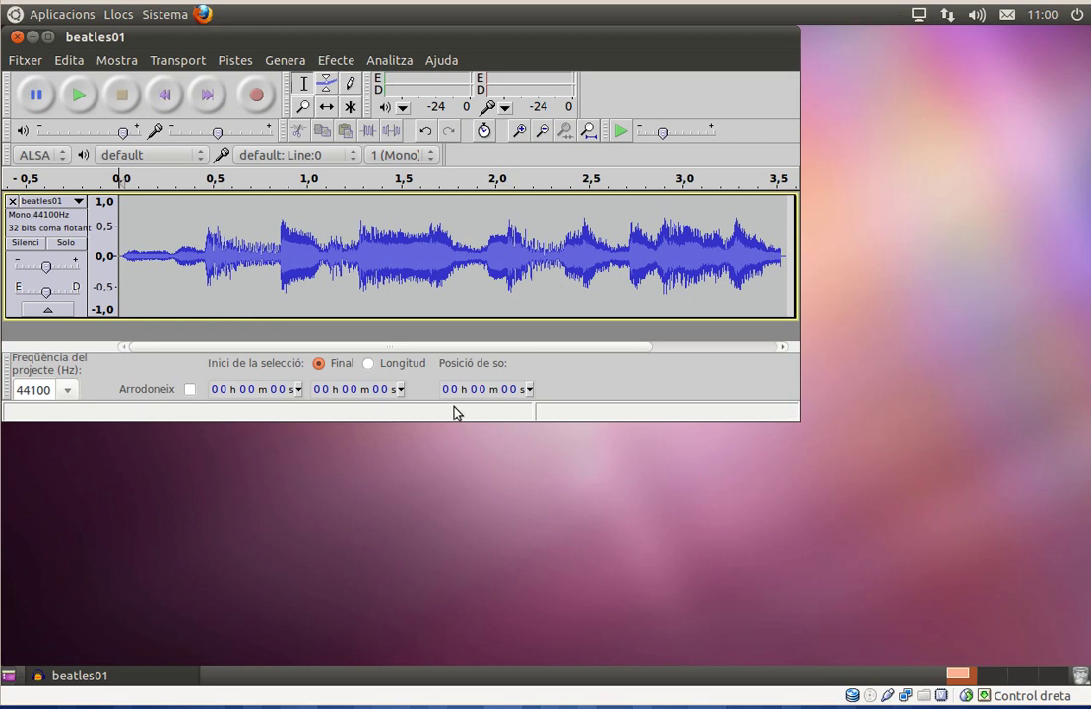
key(ctrl+n)
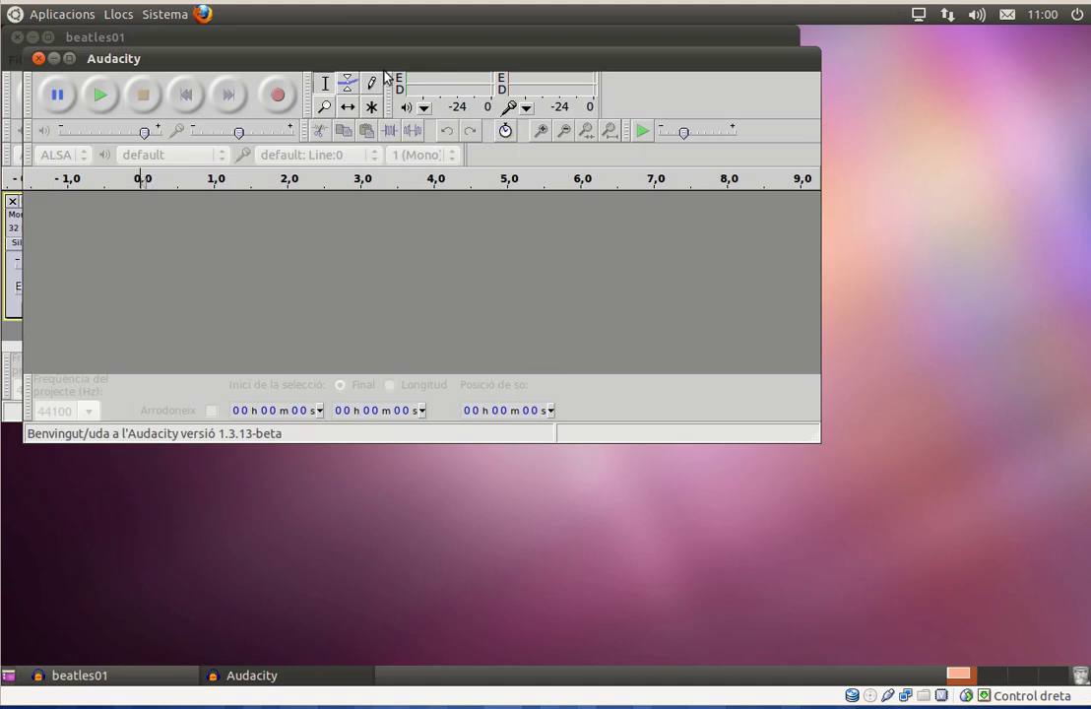
drag(391, 64, 651, 285)
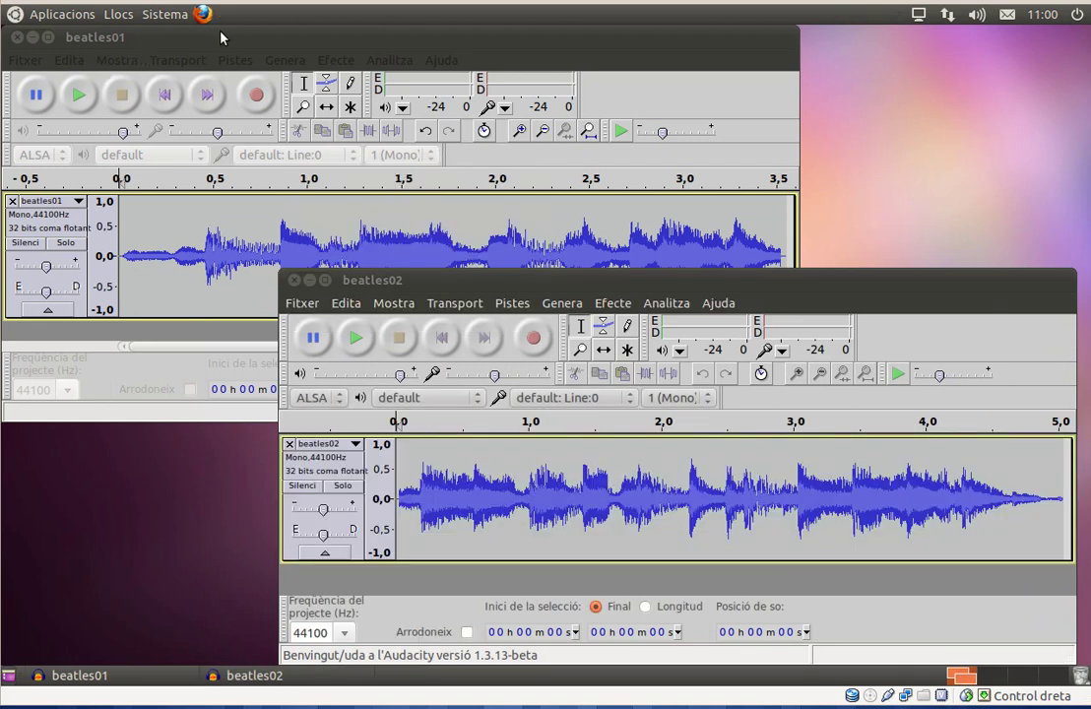
Play the beatles01 recording and the beatles02 recording to listen to both fragments.
click(194, 38)
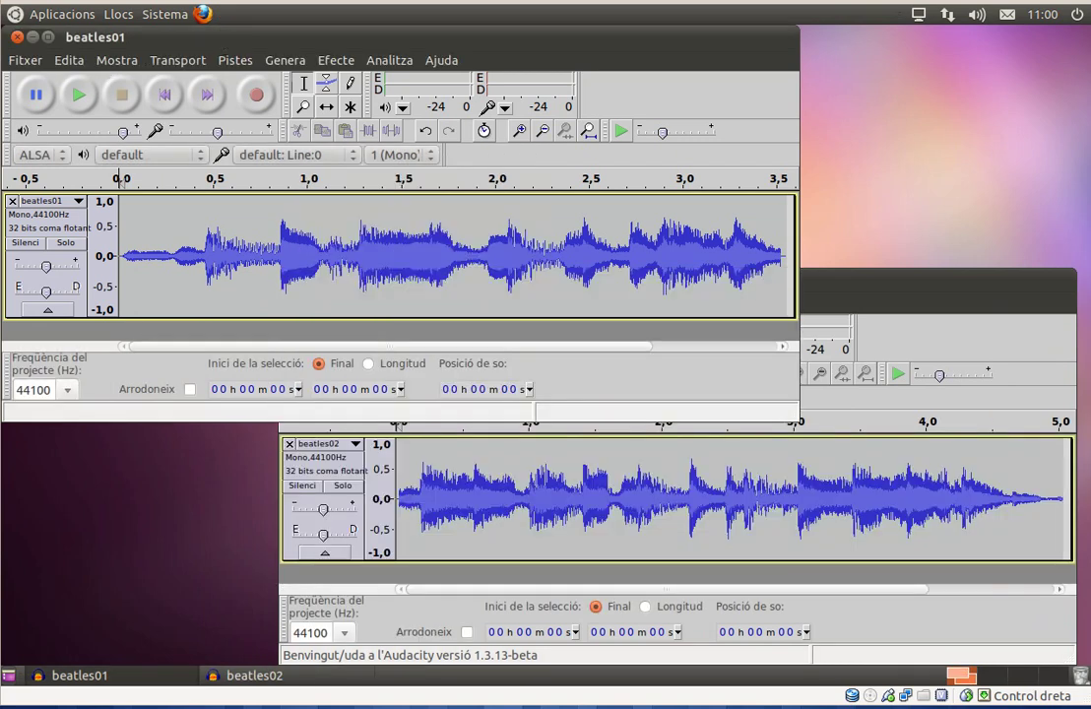
click(80, 98)
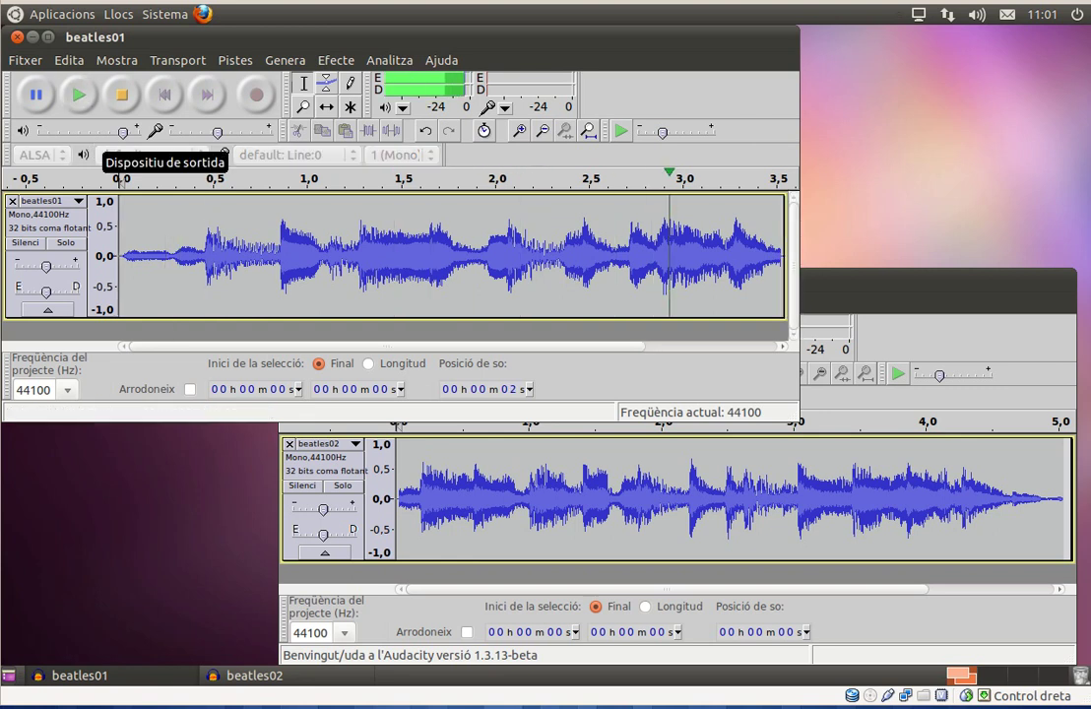
click(921, 293)
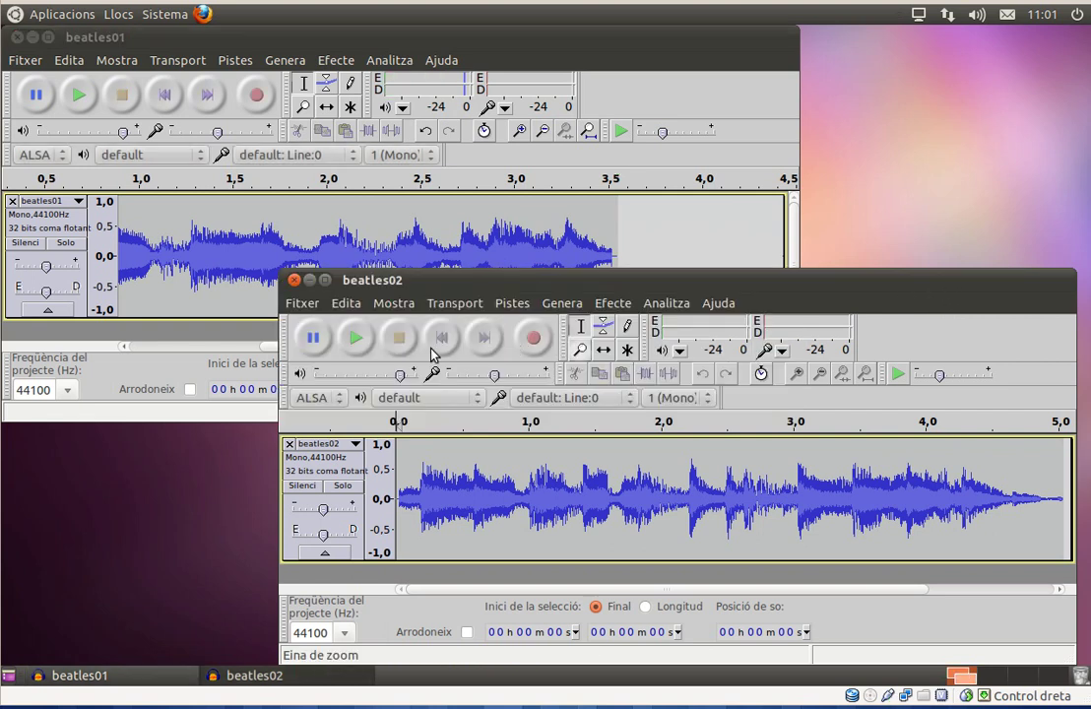
click(356, 341)
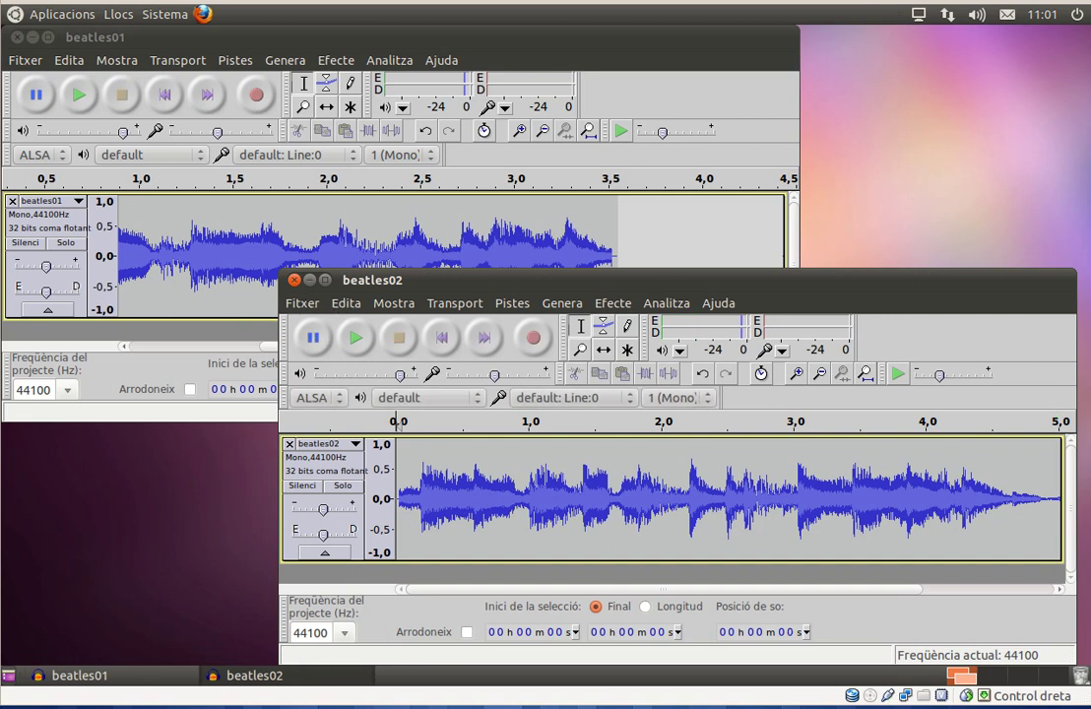
Select all the audio in the beatles02 project and copy it.
key(alt+e)
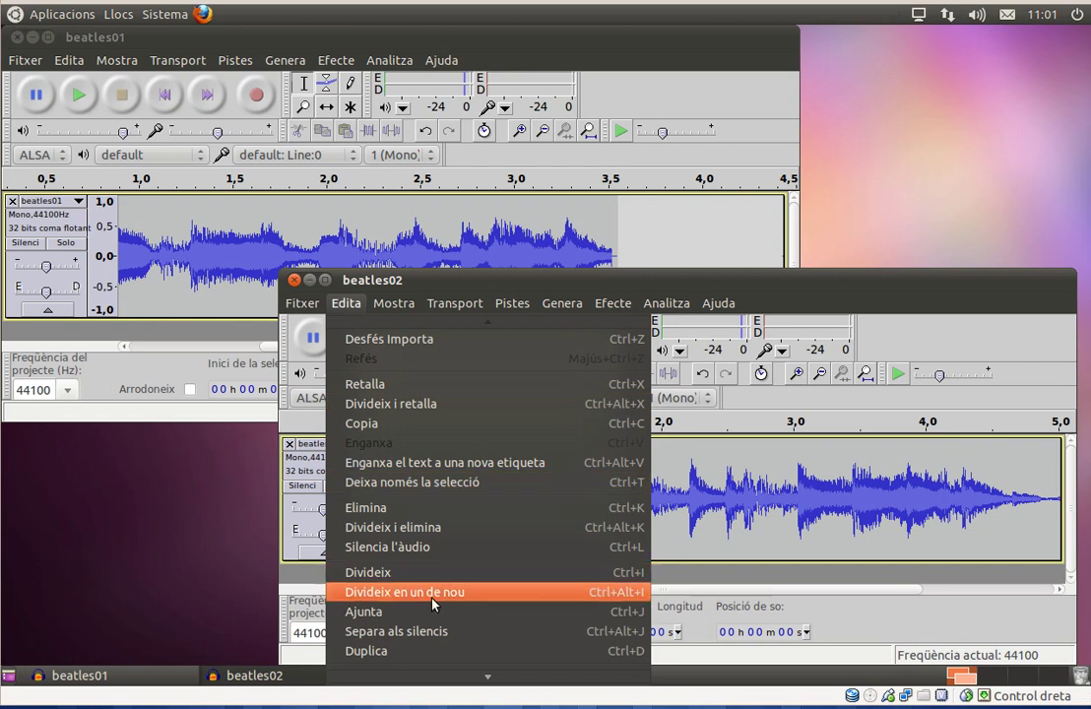
scroll(490, 659, down, 5)
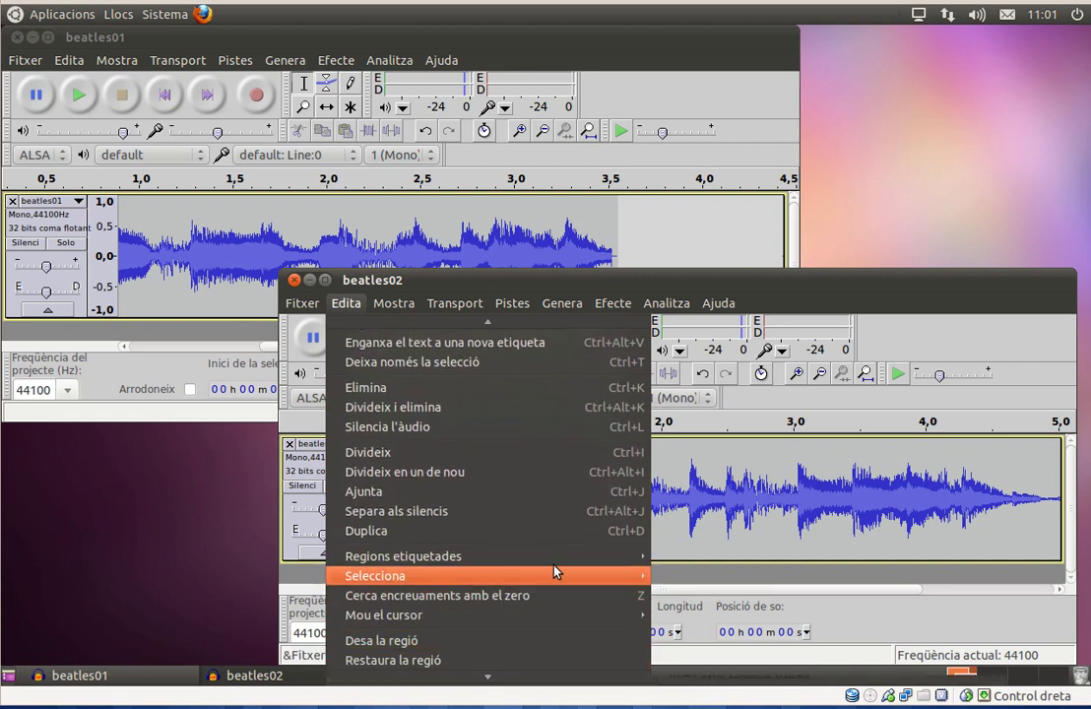
mouse_move(628, 574)
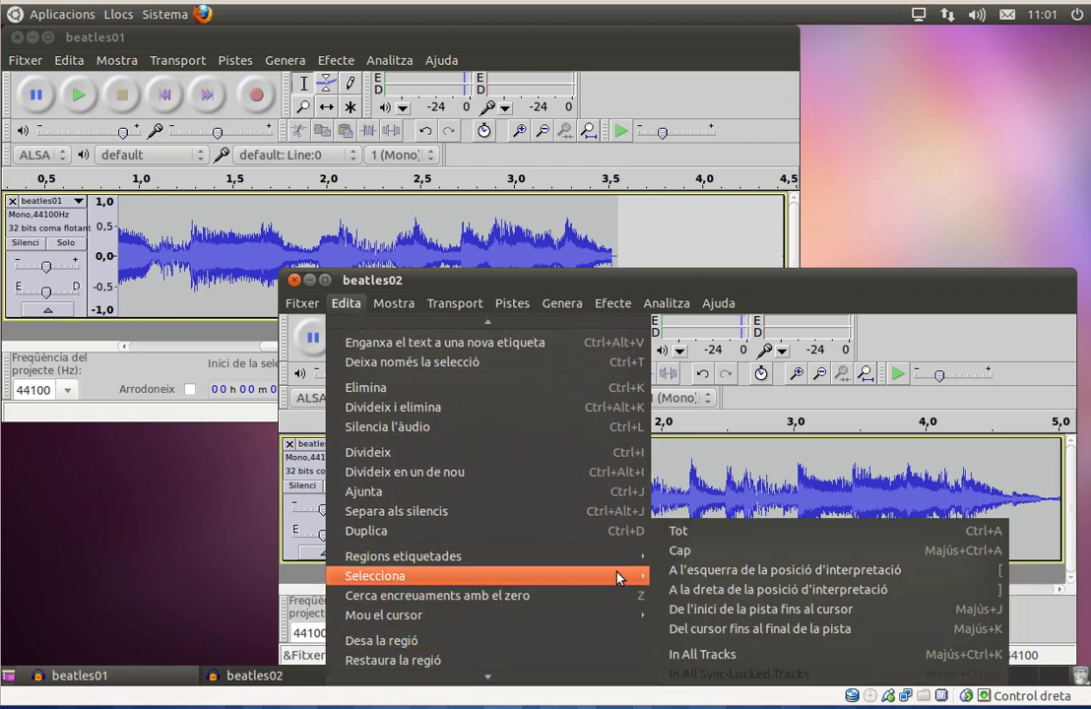
click(679, 531)
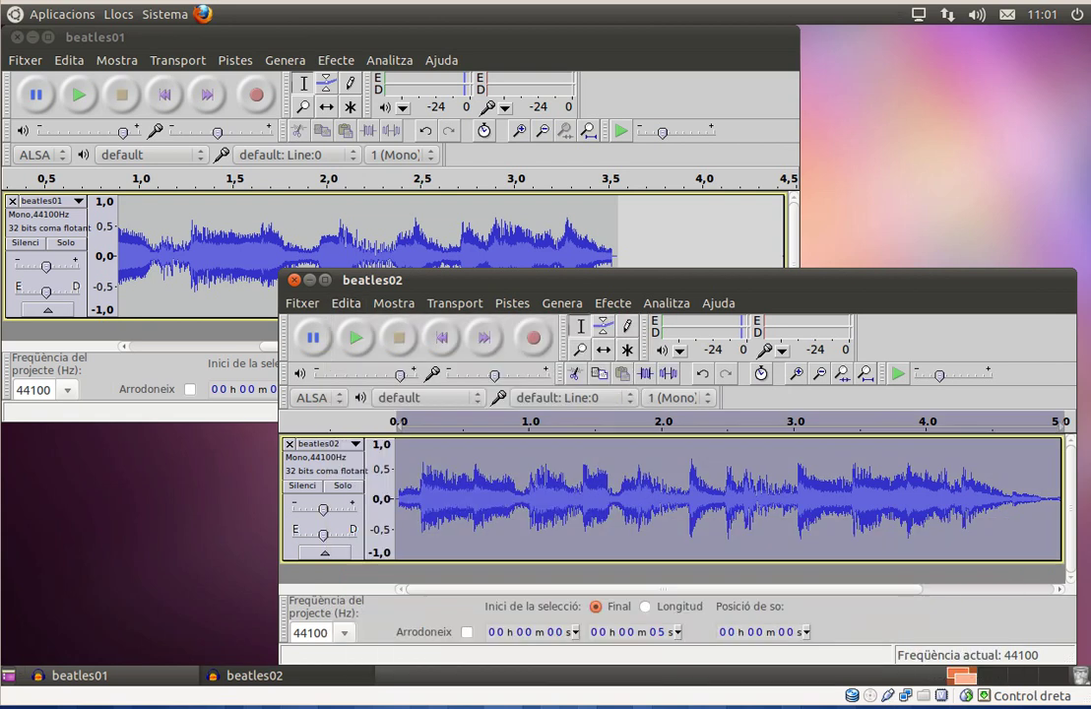
click(599, 375)
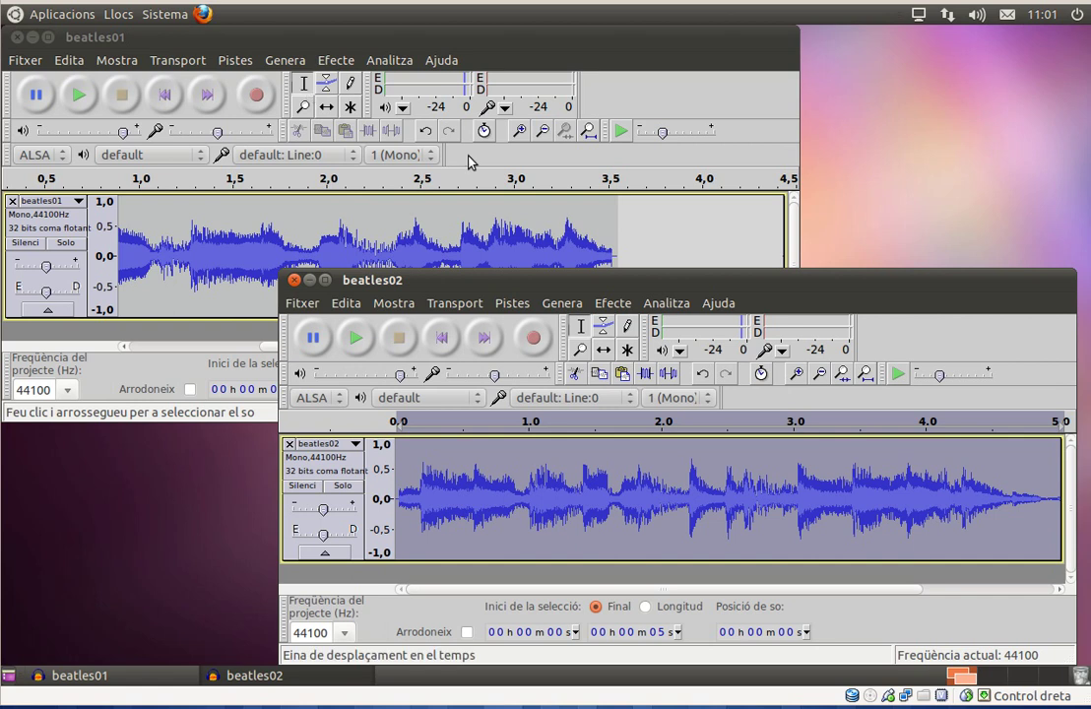
Paste the copied beatles02 audio just after the end of the clip in the beatles01 track.
click(637, 236)
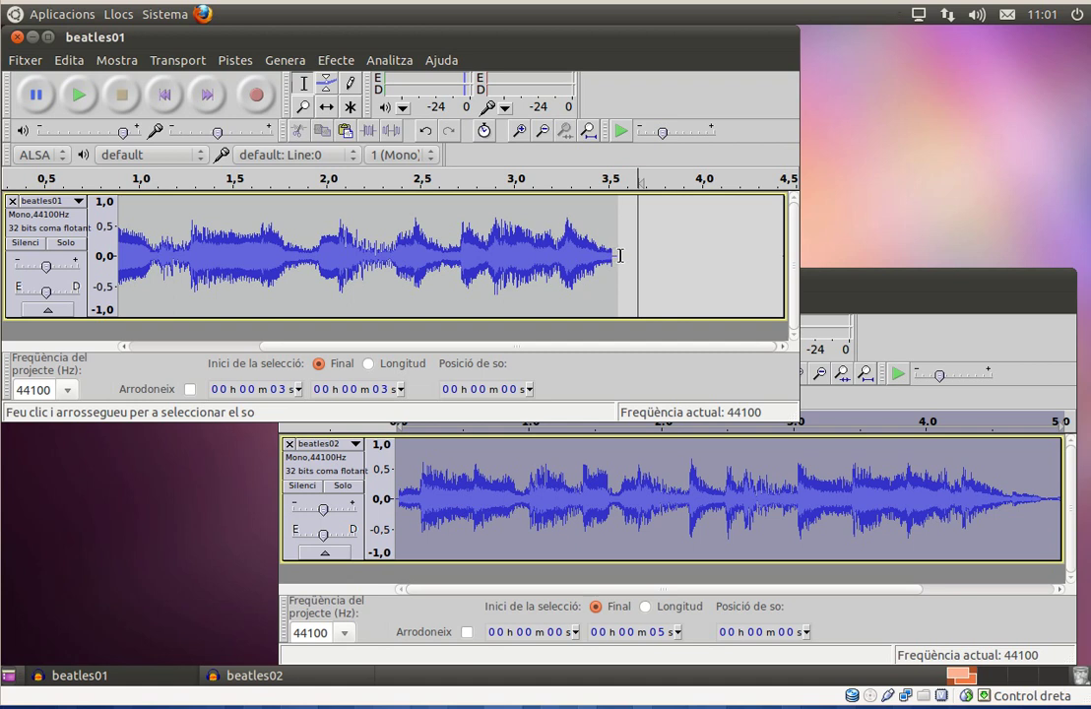
click(621, 257)
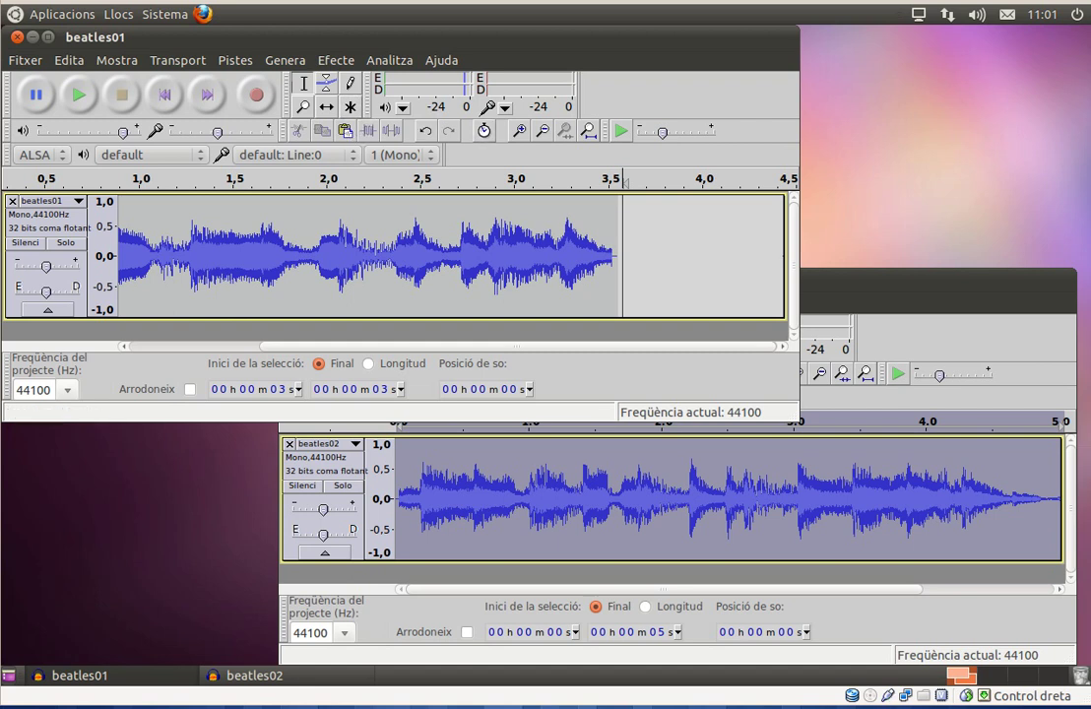
click(344, 134)
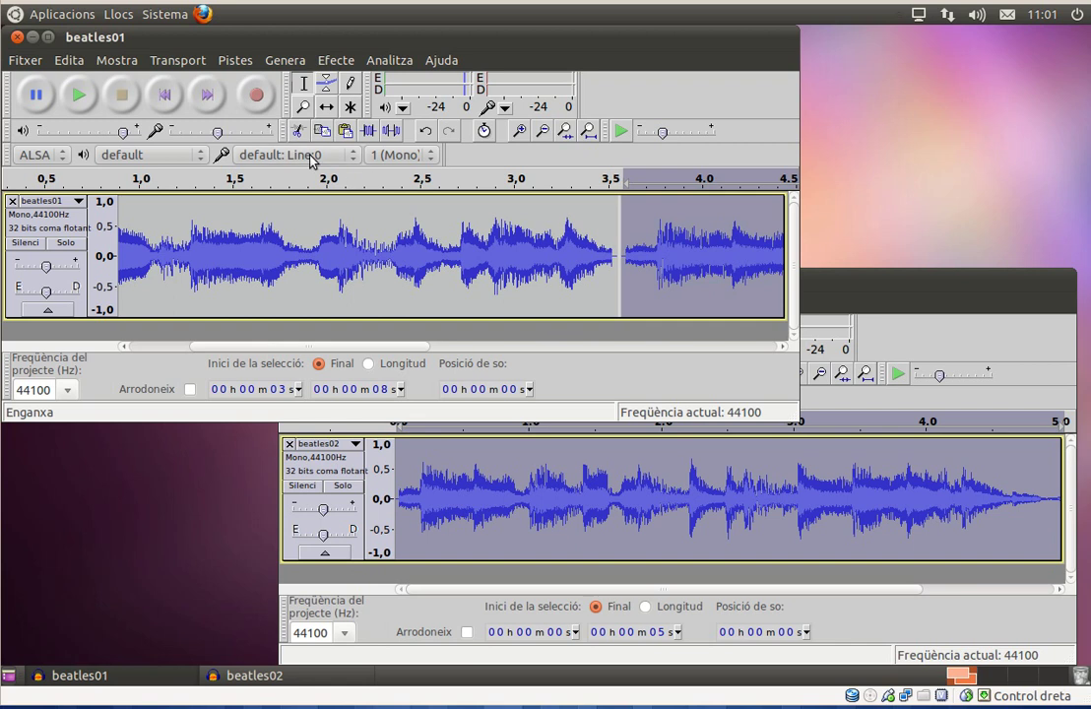
Maximize the beatles01 window and cut the silent gap between the two joined clips, from about 3.53 to 3.59 seconds.
double_click(295, 36)
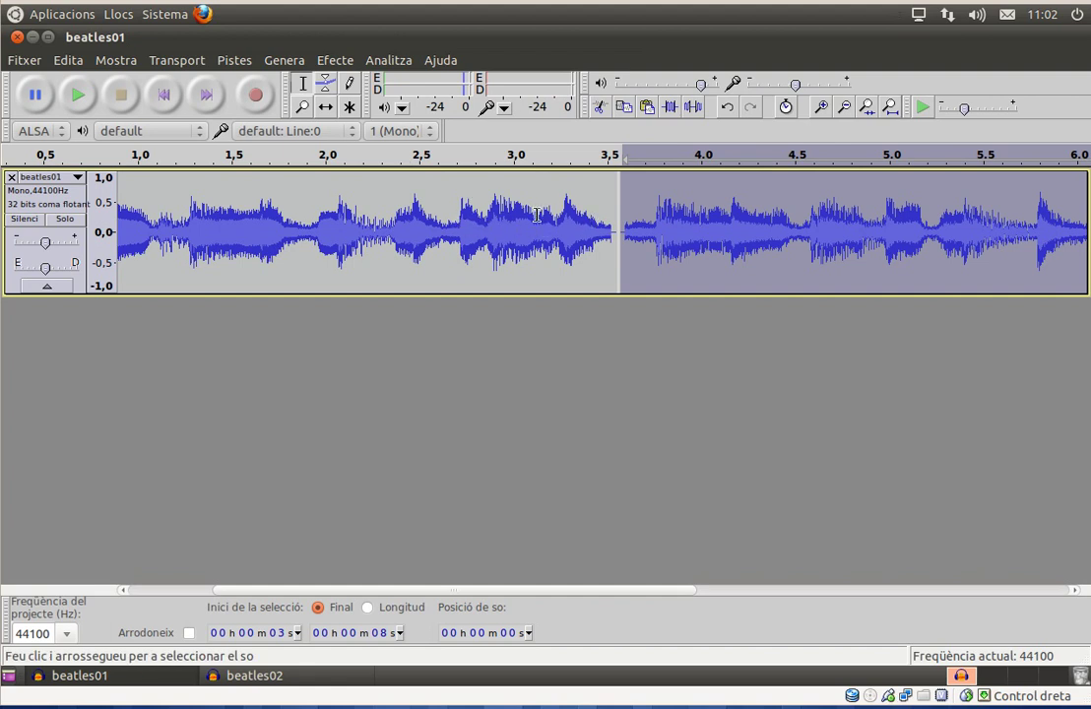
drag(535, 226, 753, 236)
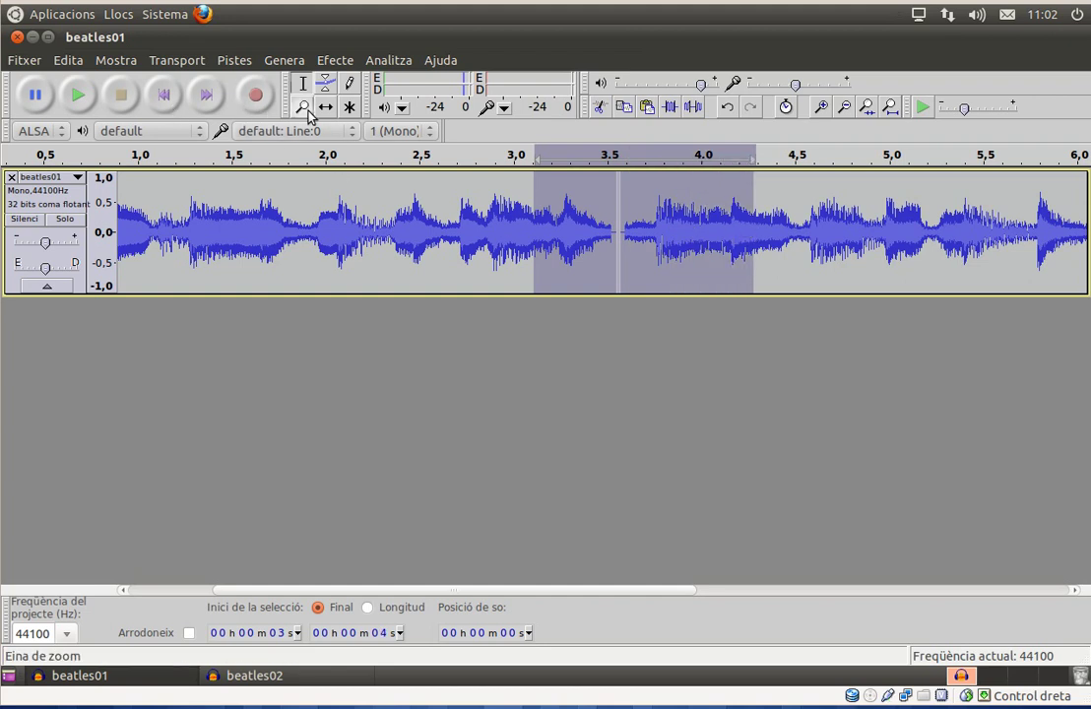
click(612, 234)
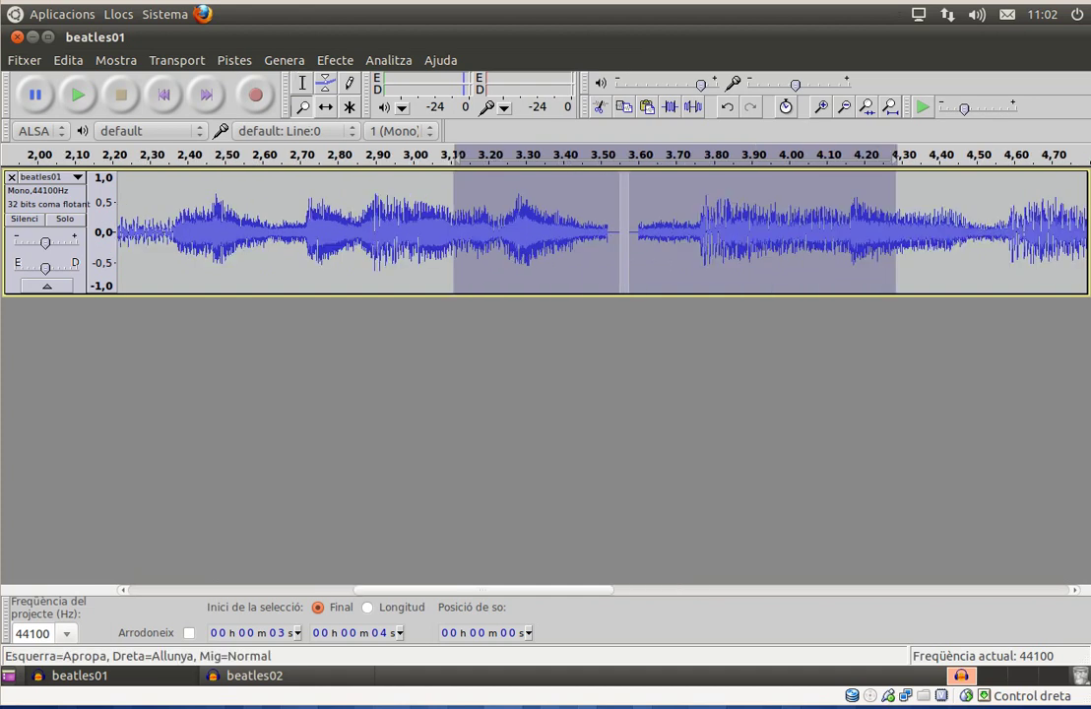
click(626, 236)
click(626, 236)
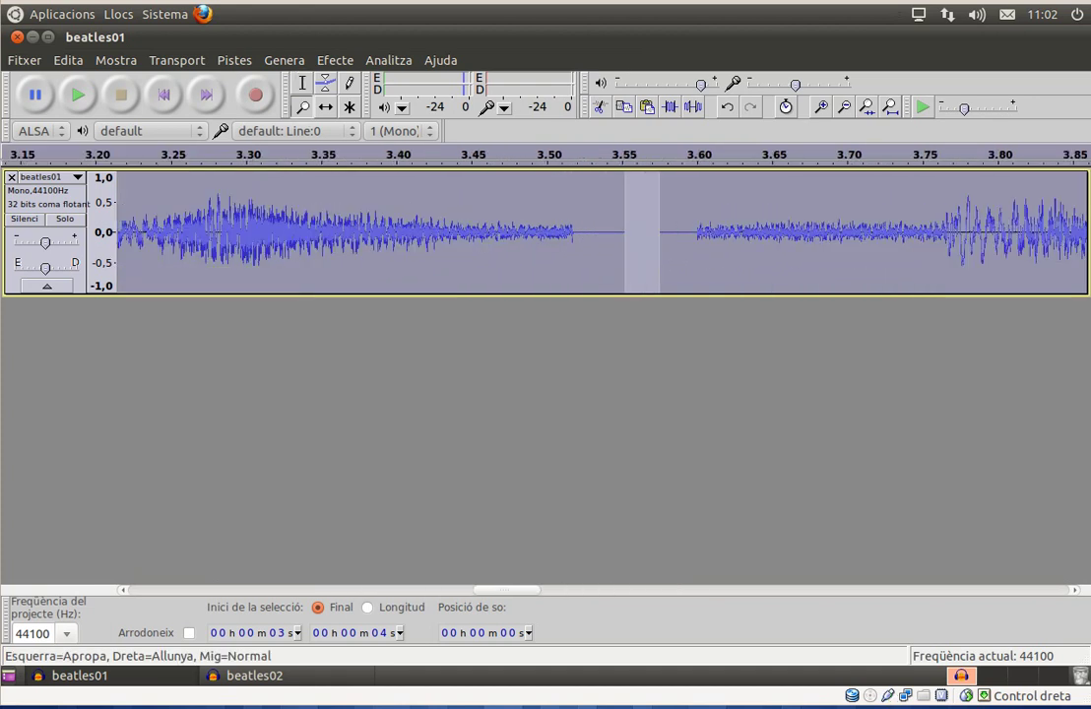
click(618, 234)
click(302, 82)
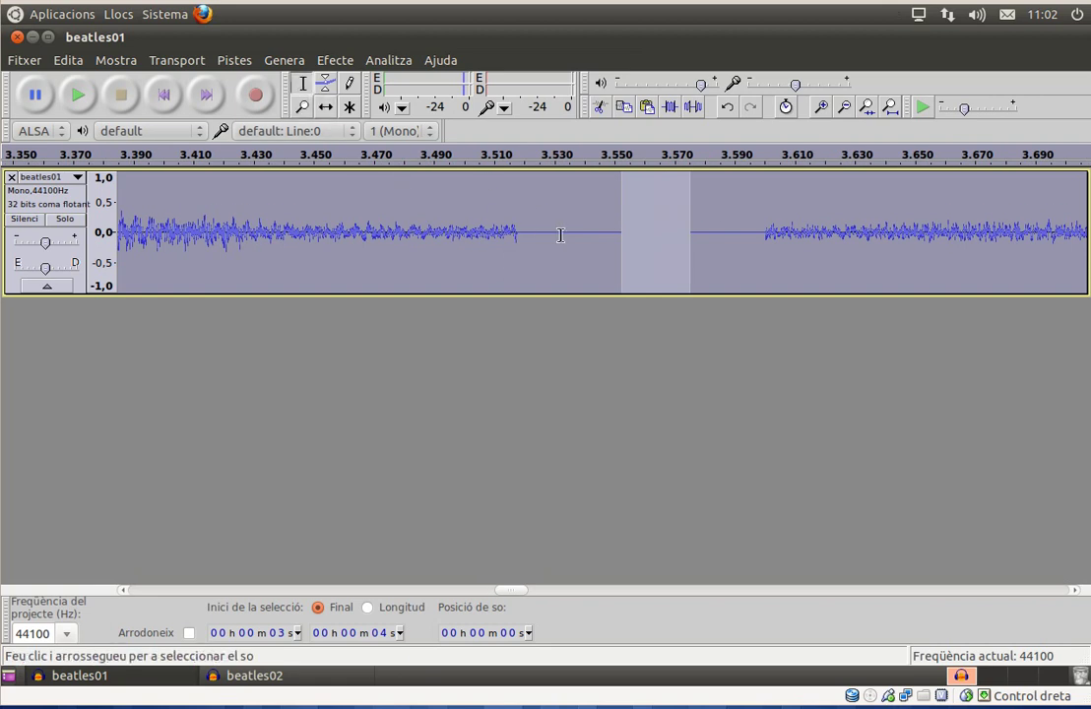
drag(567, 233, 732, 236)
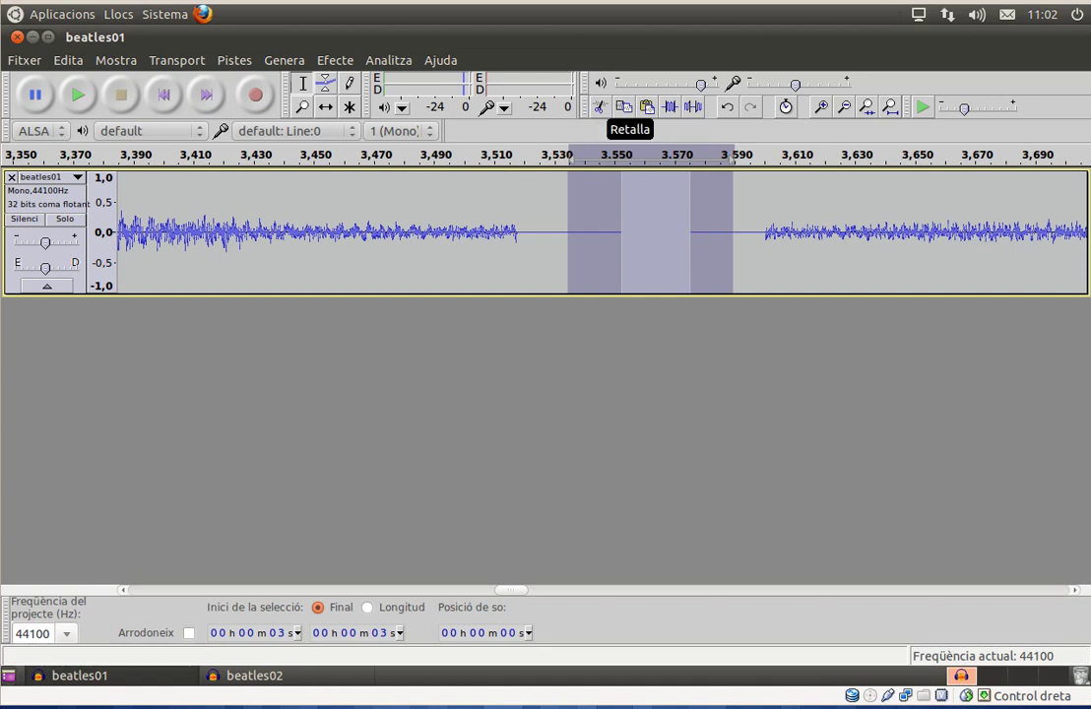
click(599, 106)
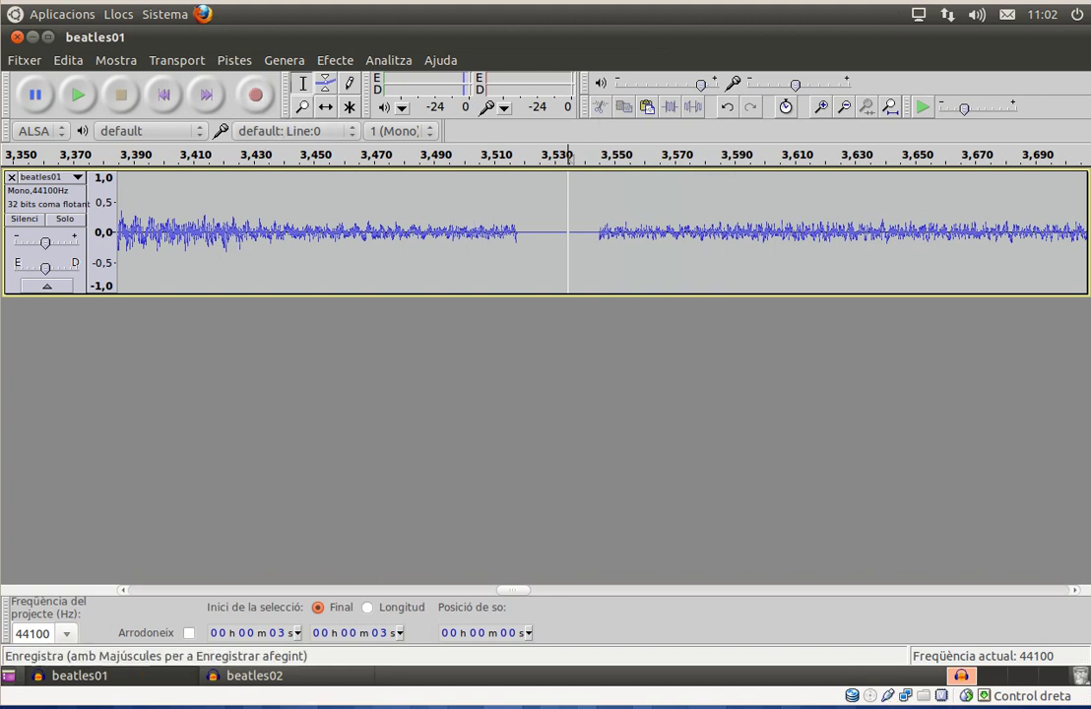
Return the track to normal zoom and play the joined audio from the beginning.
click(128, 63)
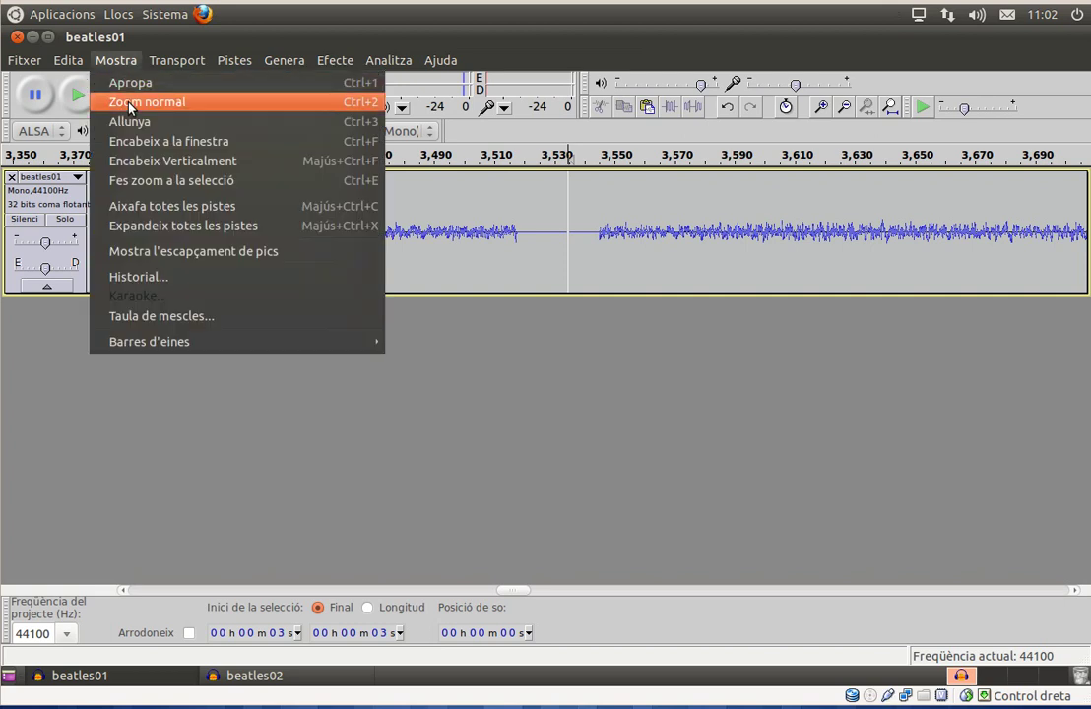
click(133, 102)
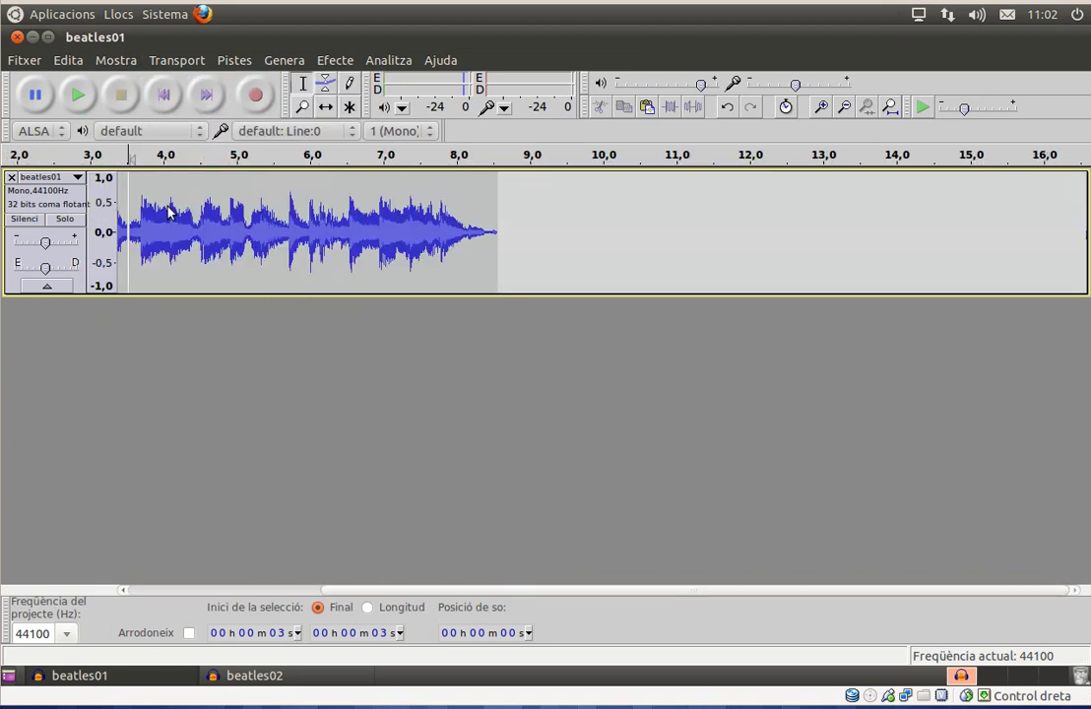
drag(329, 591, 99, 588)
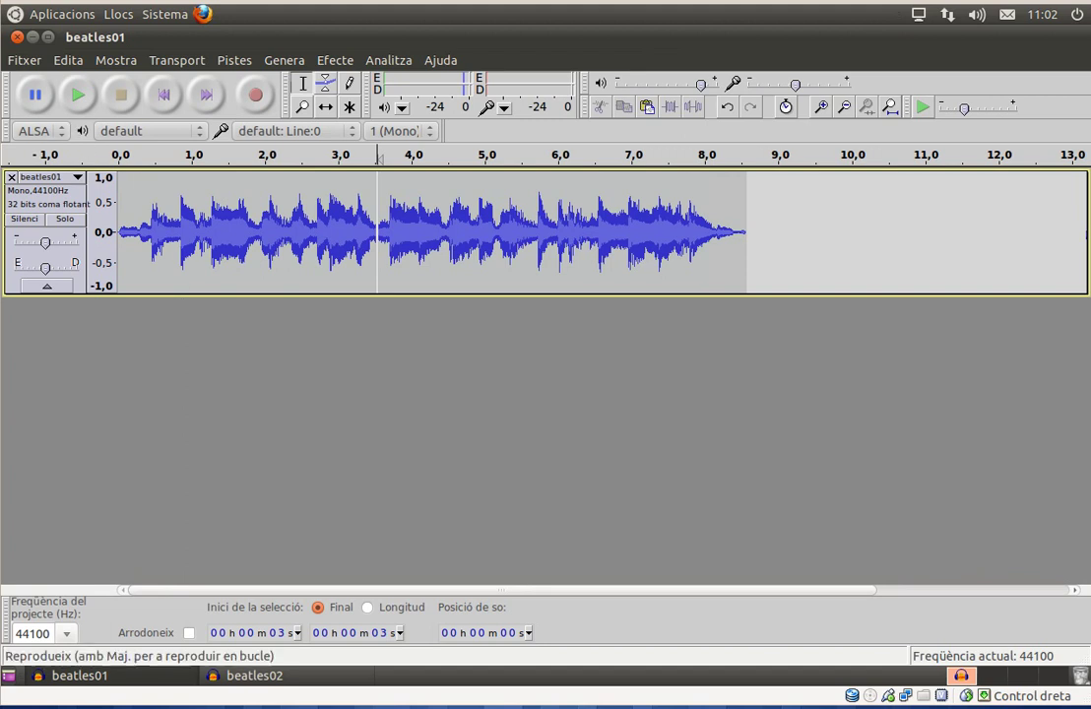
click(165, 95)
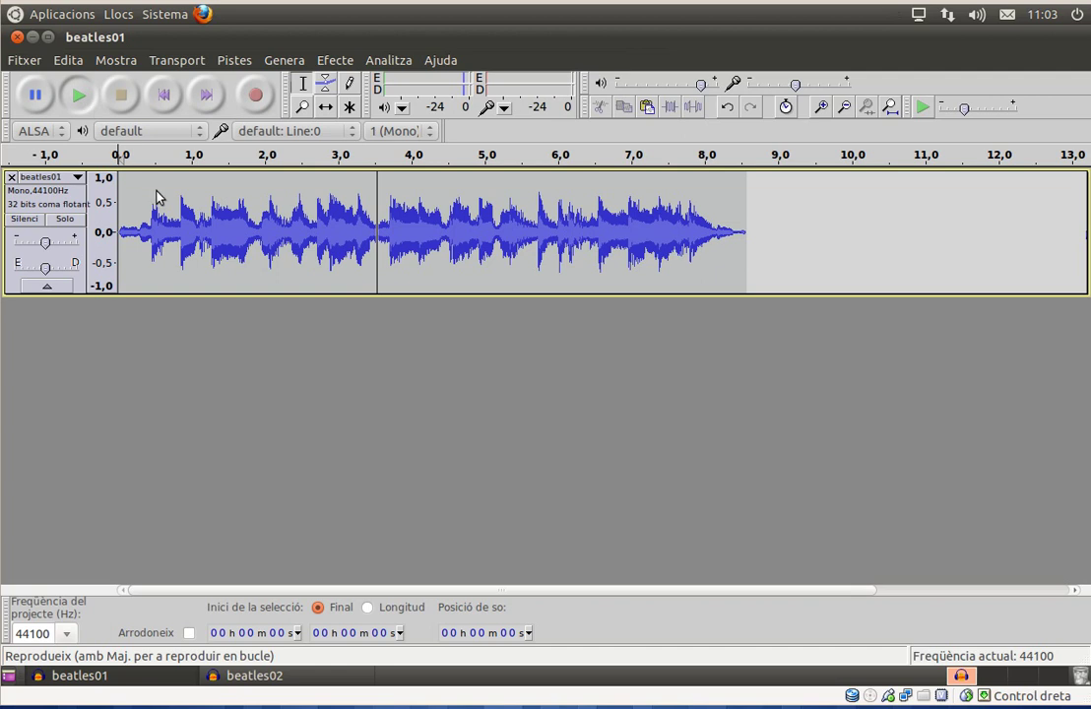
key(space)
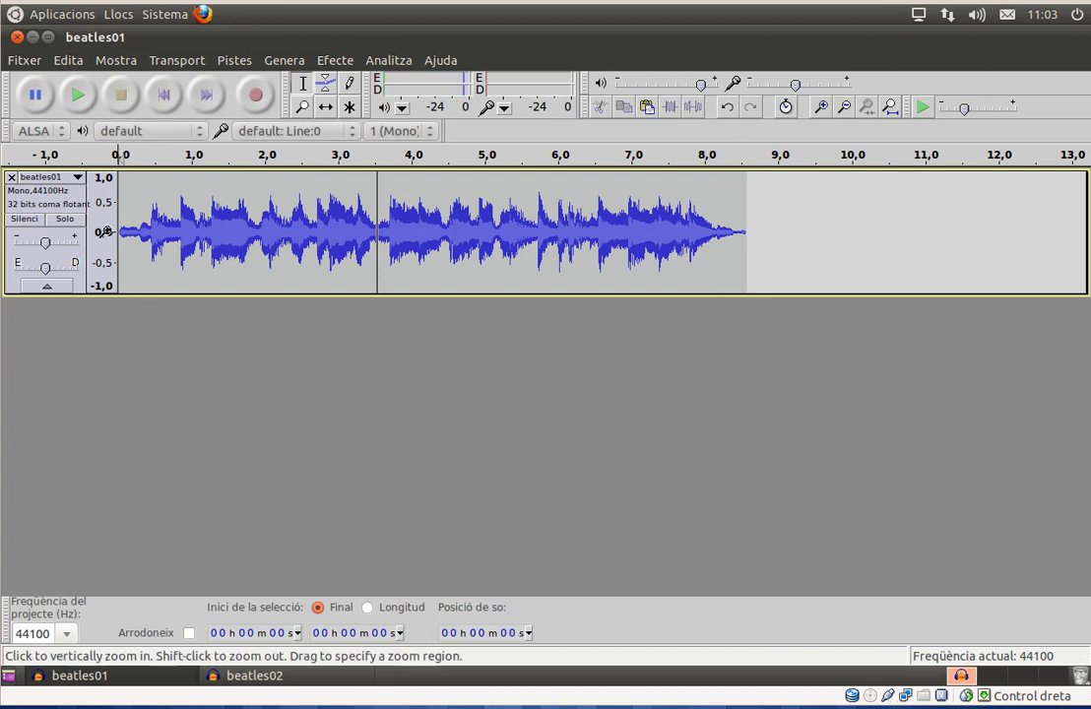
Start exporting the joined audio to the modul4_p6 folder inside Baixades, with MP3 as the file format.
click(25, 60)
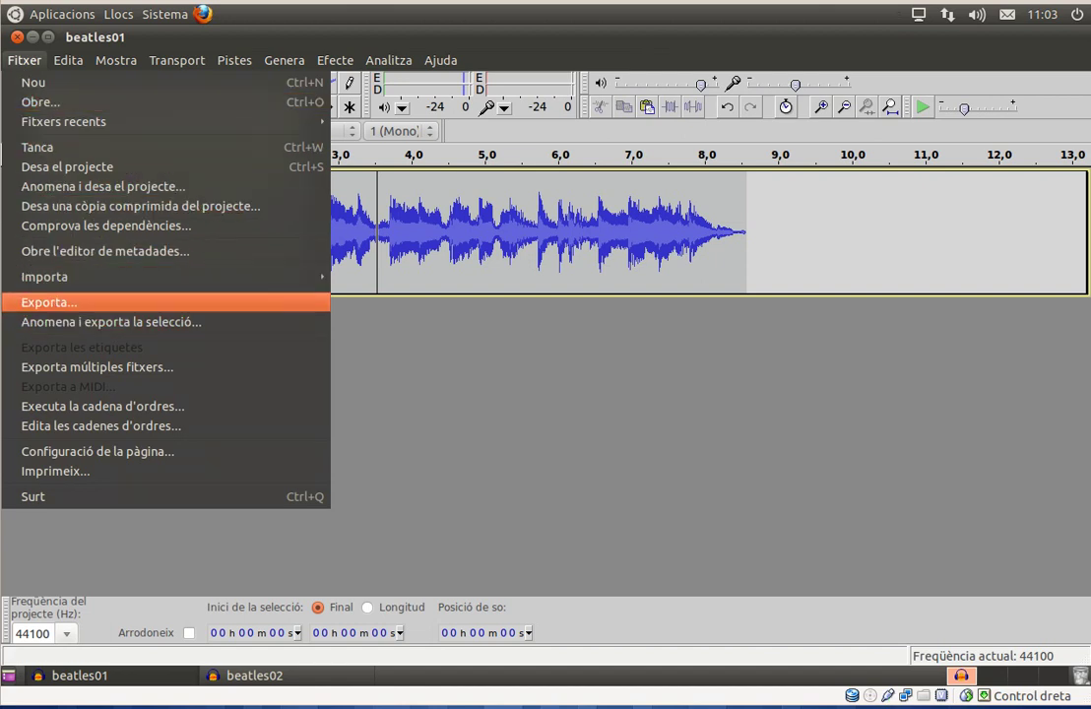
click(49, 302)
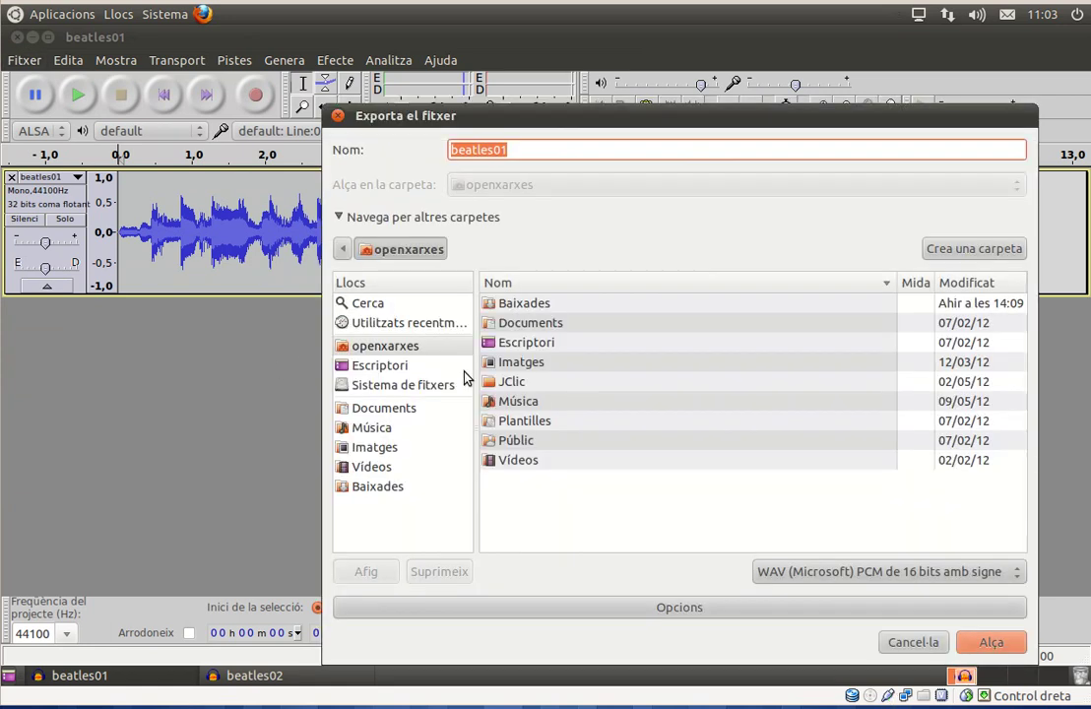
click(384, 487)
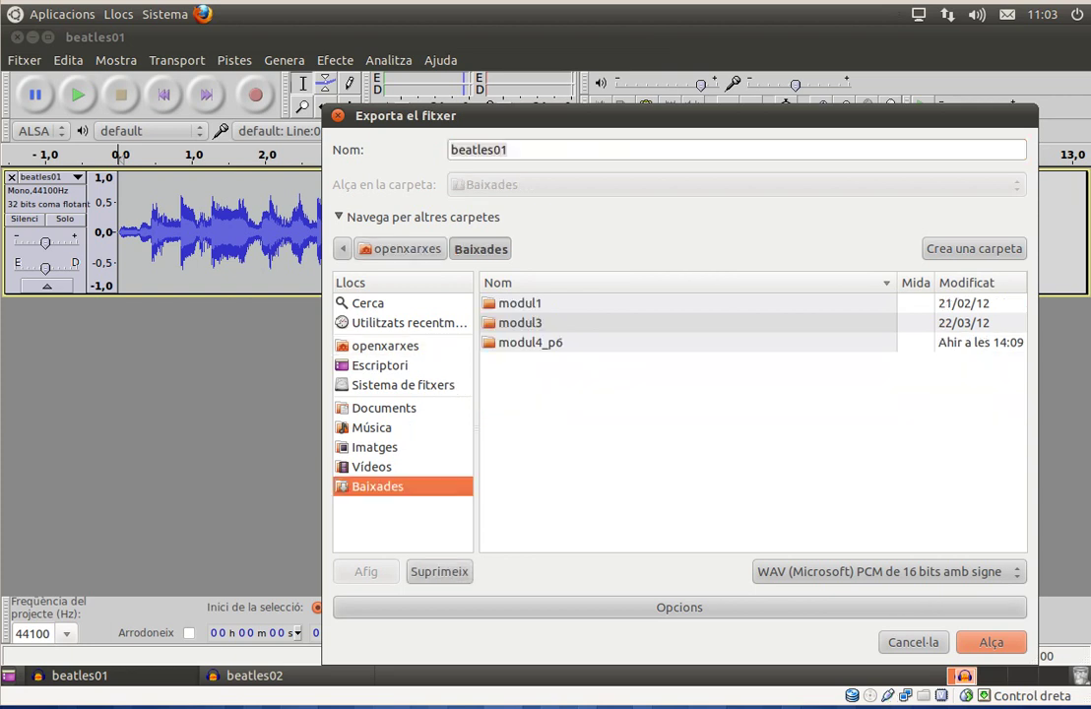
double_click(501, 344)
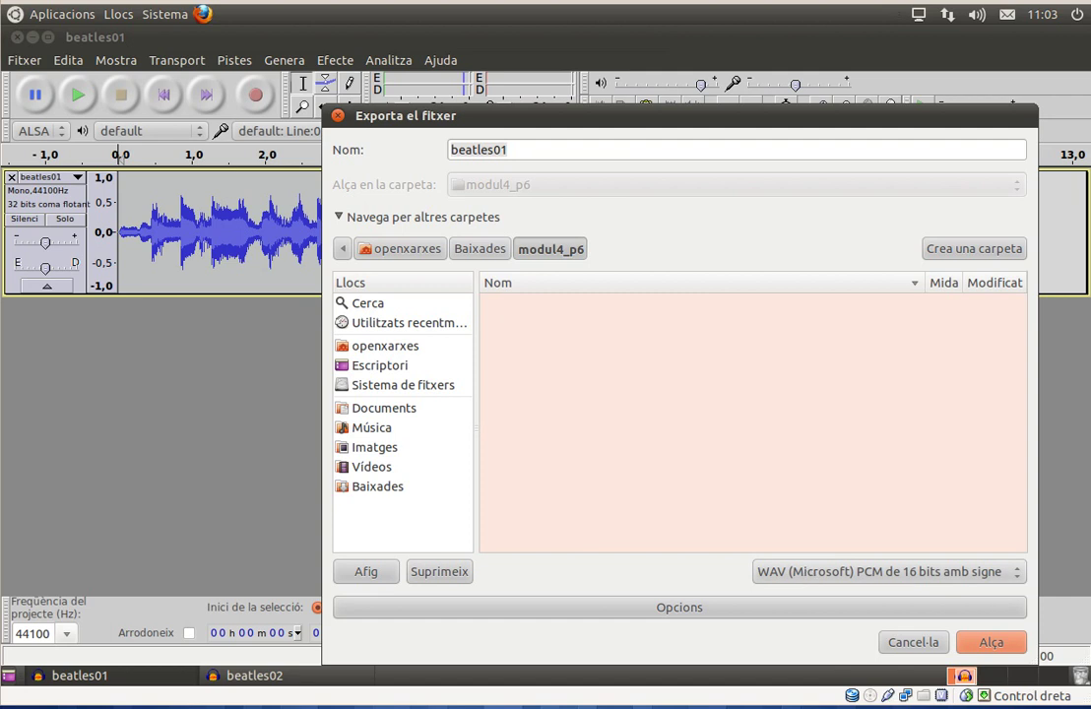
click(807, 571)
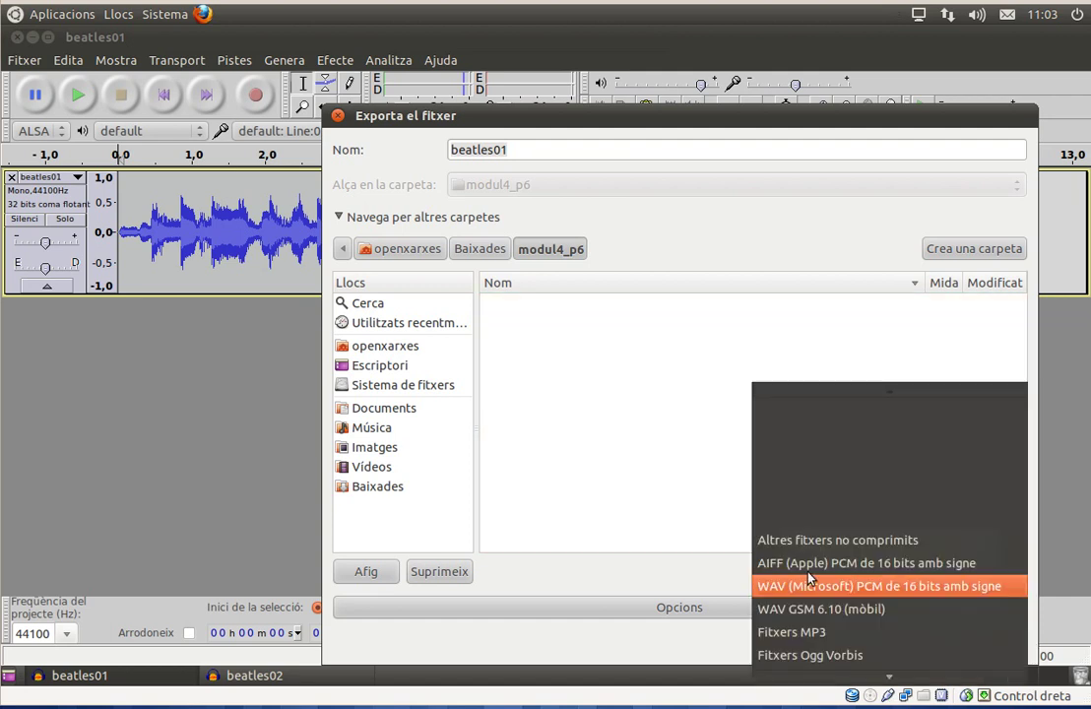
click(816, 632)
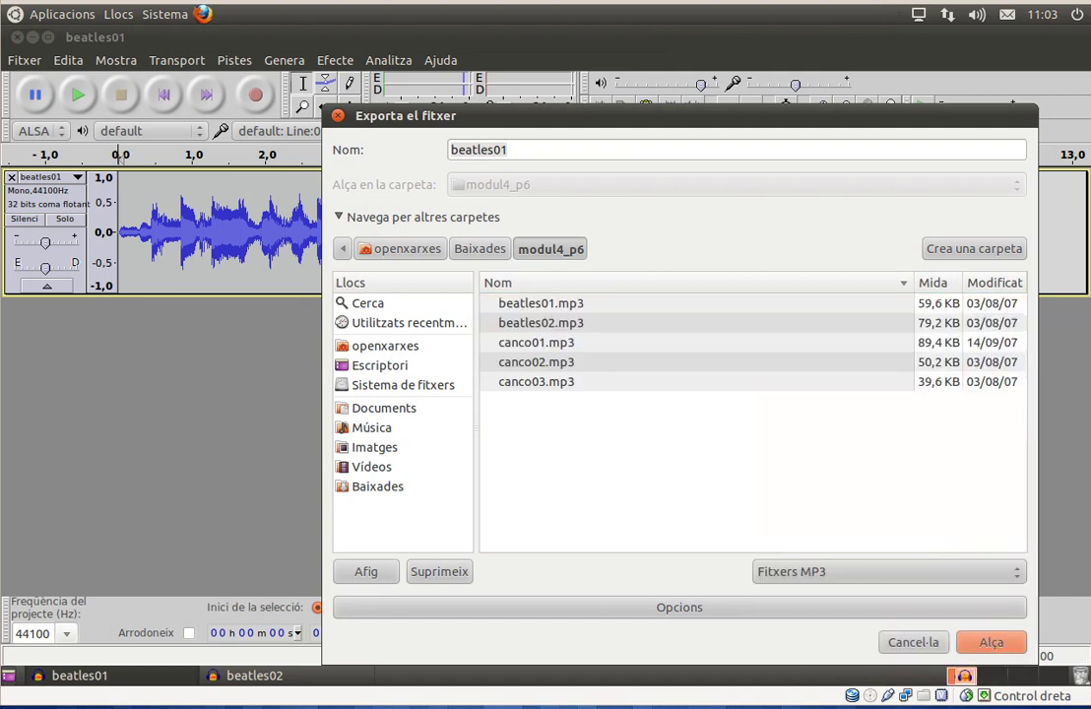
Name the export file m4_p6.mp3 and save it.
click(516, 150)
key(BackSpace)
key(BackSpace)
key(BackSpace)
key(BackSpace)
key(BackSpace)
key(BackSpace)
key(BackSpace)
key(BackSpace)
key(BackSpace)
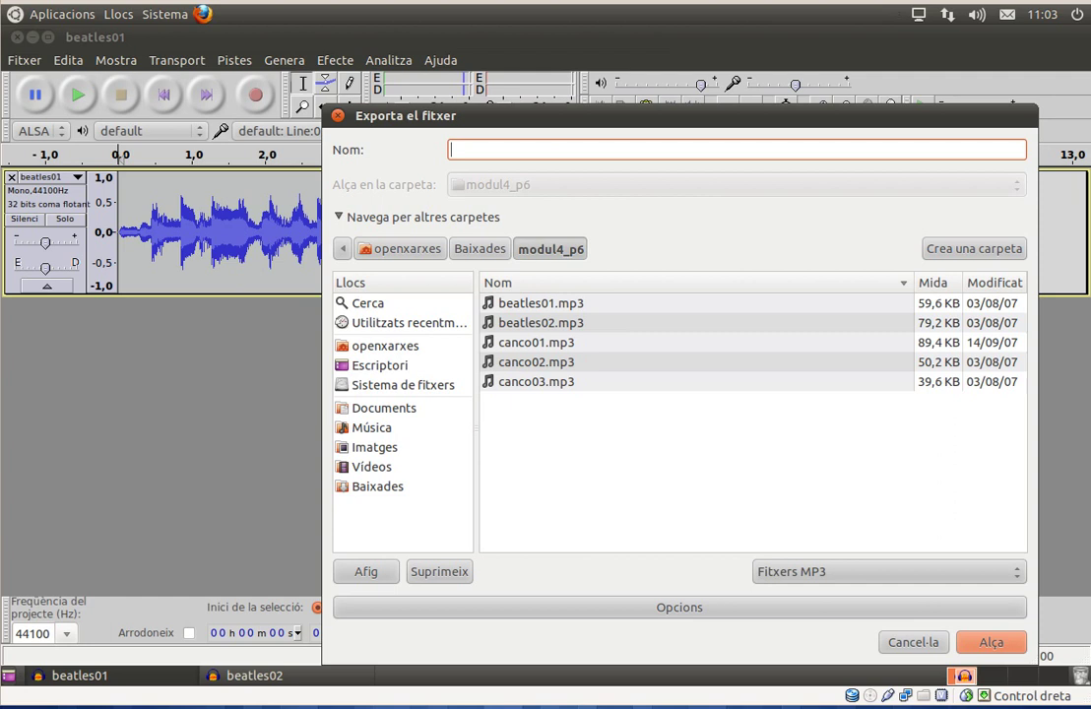
text(m4_p6.mp3)
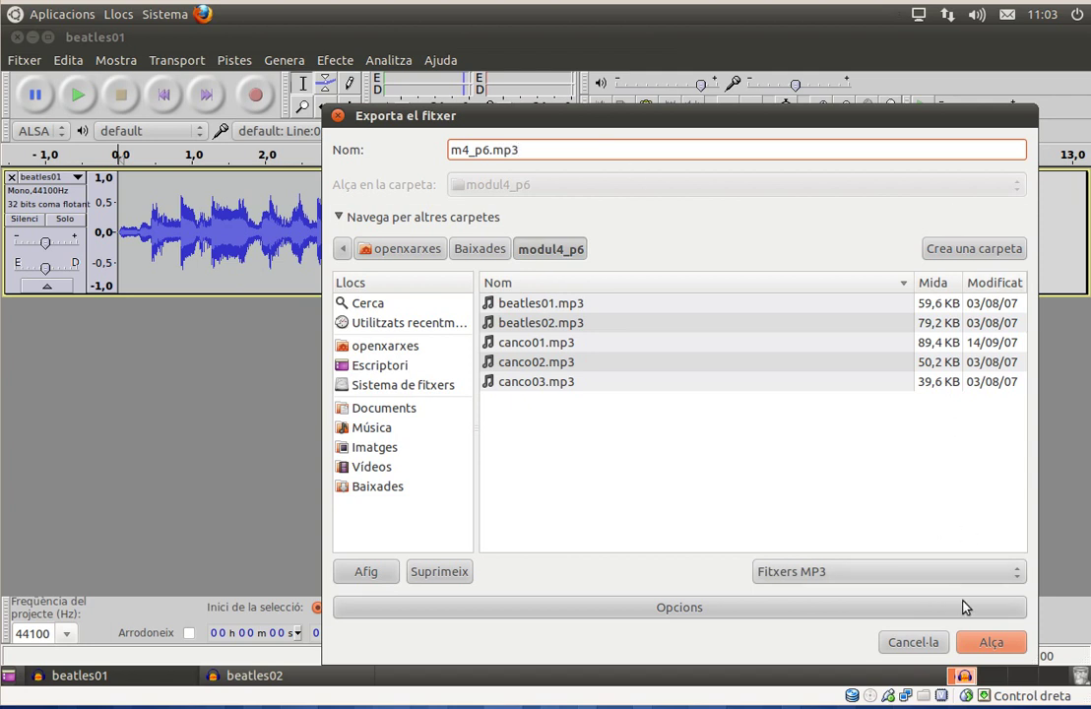
click(988, 641)
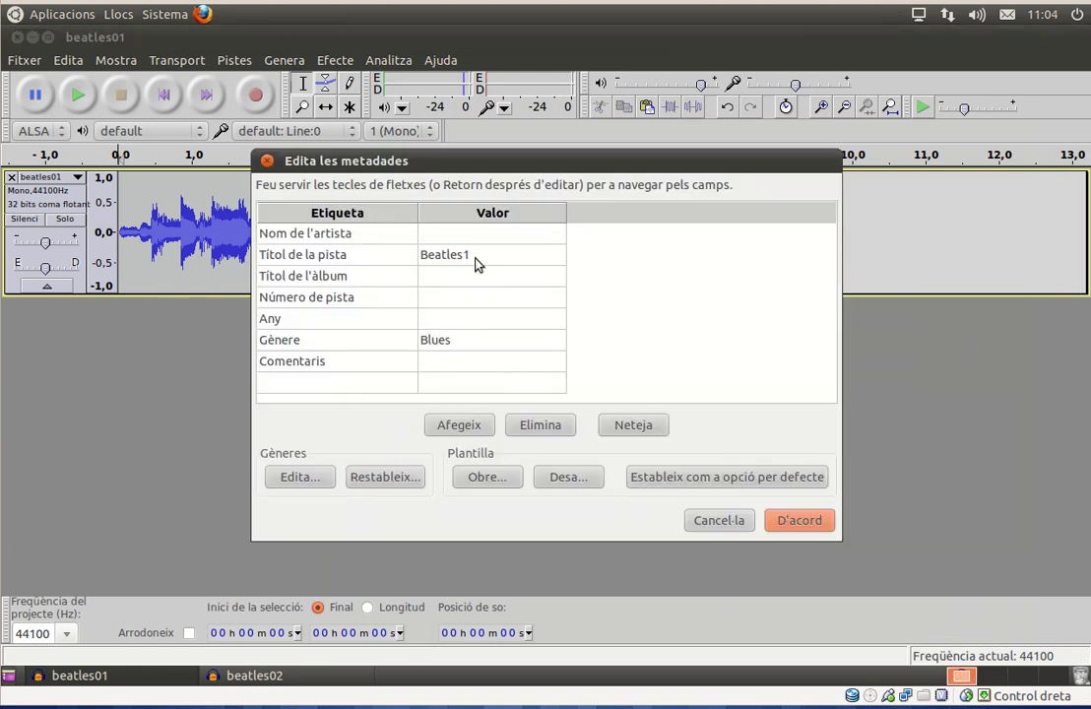
In the export metadata, enter The Beatles as the artist name and Love me do as the track title.
click(472, 237)
text(The Beatles)
key(Return)
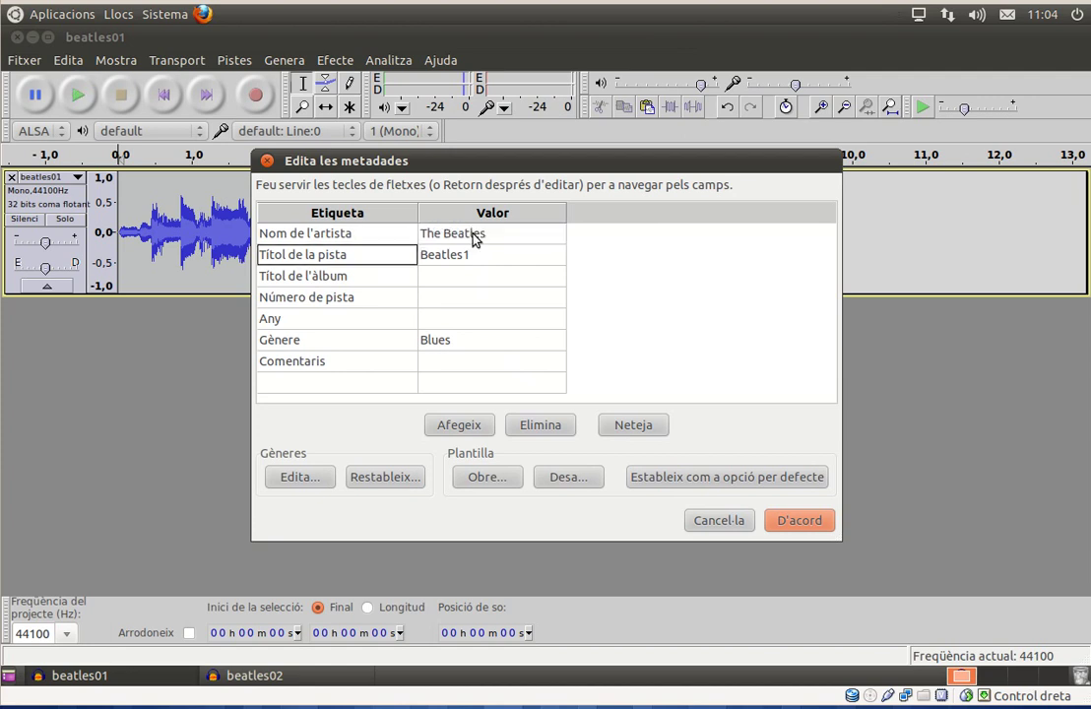
text(Love me do)
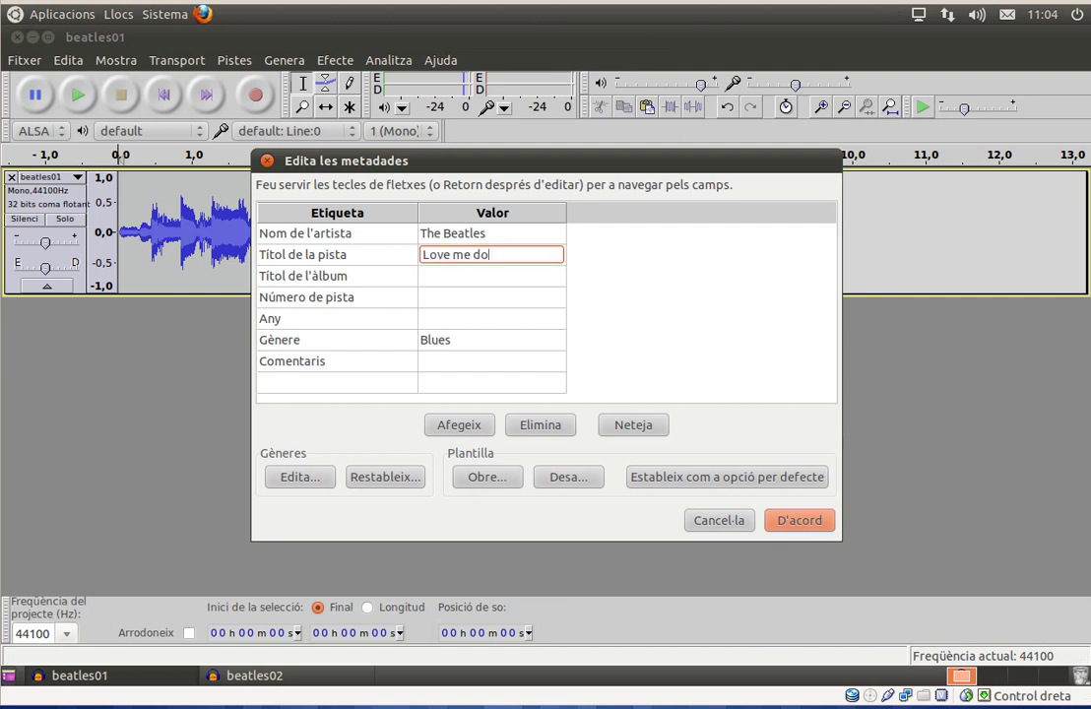
key(Return)
Fill in the remaining track details in the metadata: album title Love me do, track number 1 and year 1965.
click(491, 275)
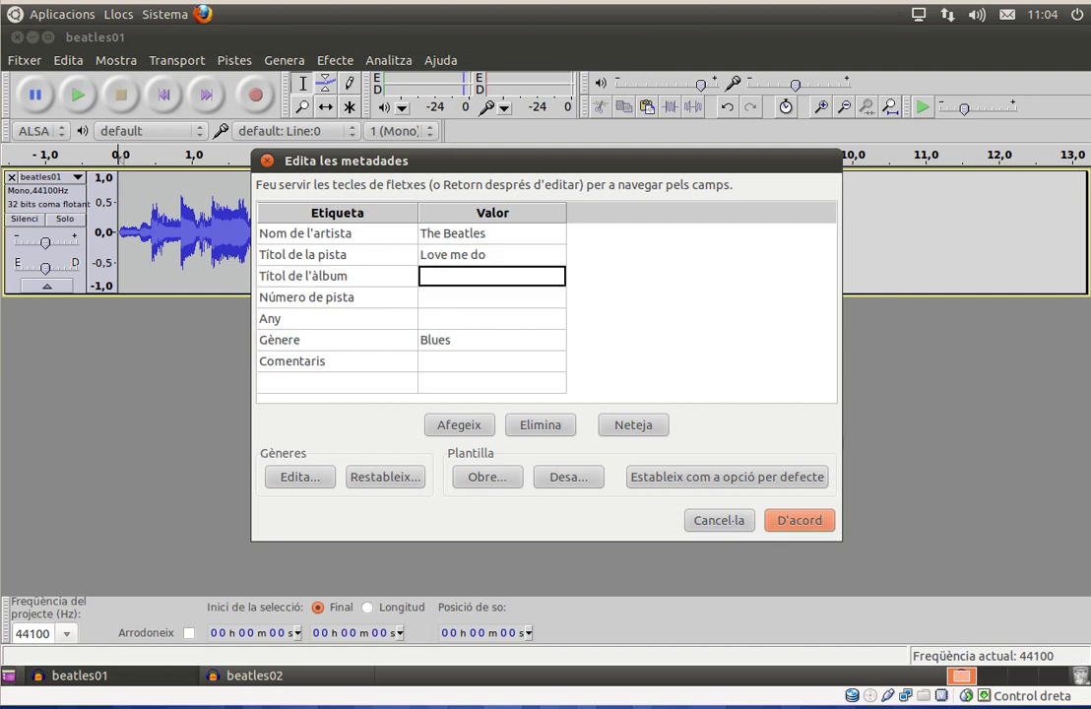
text(Love me do)
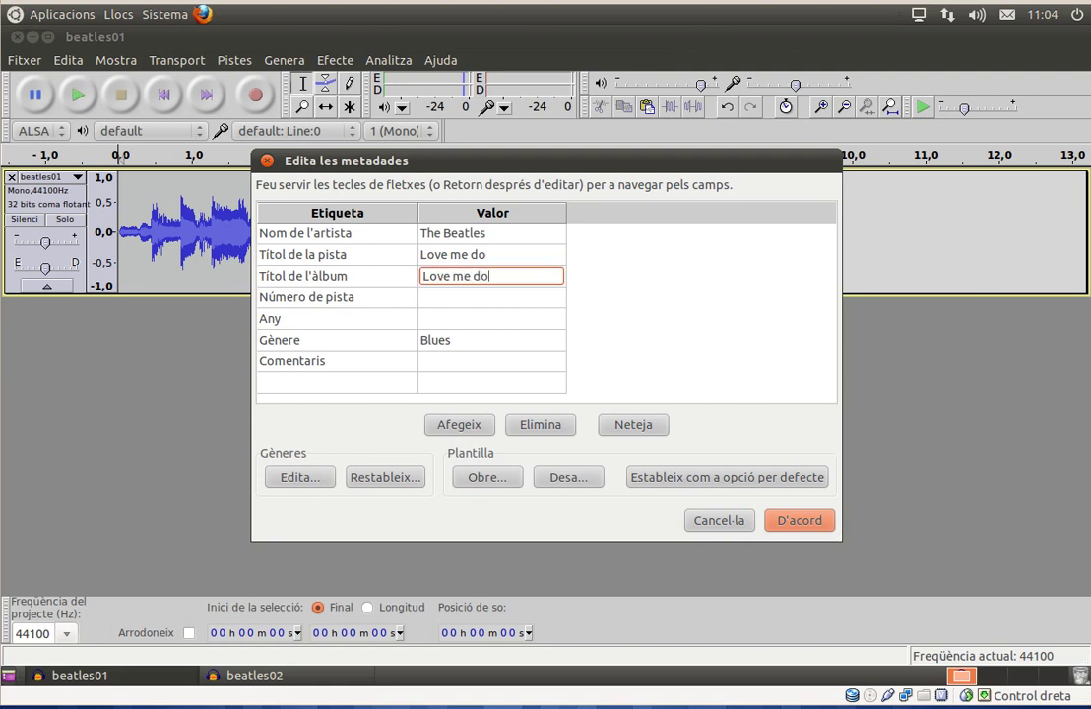
key(Return)
key(Right)
text(1)
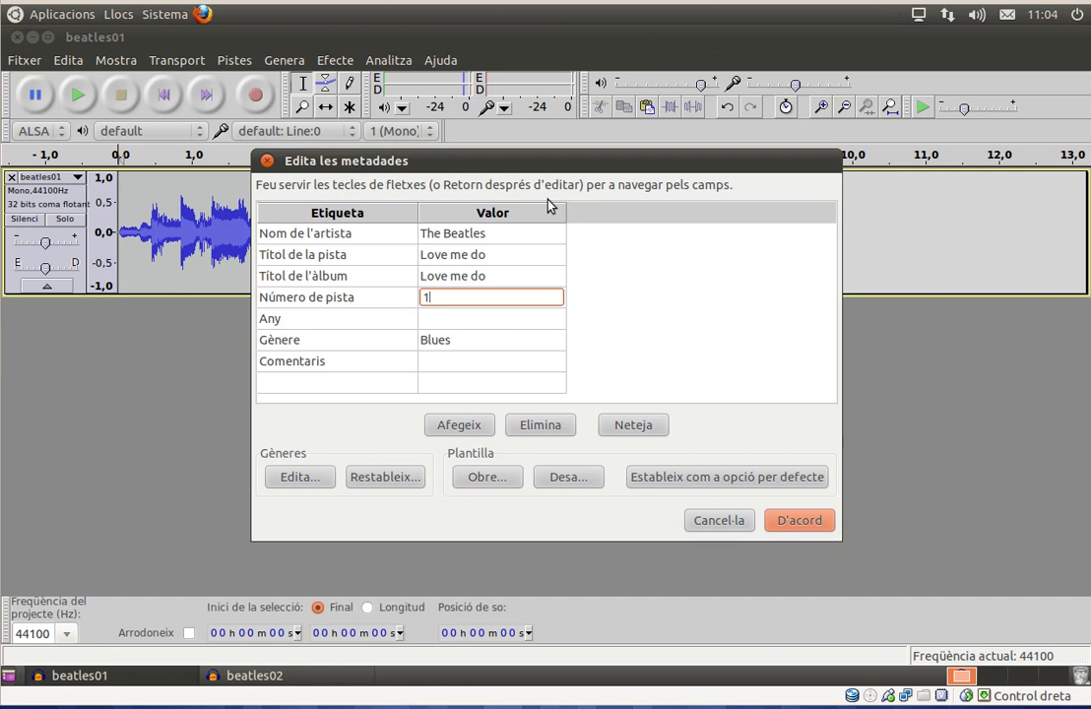
key(Return)
key(Right)
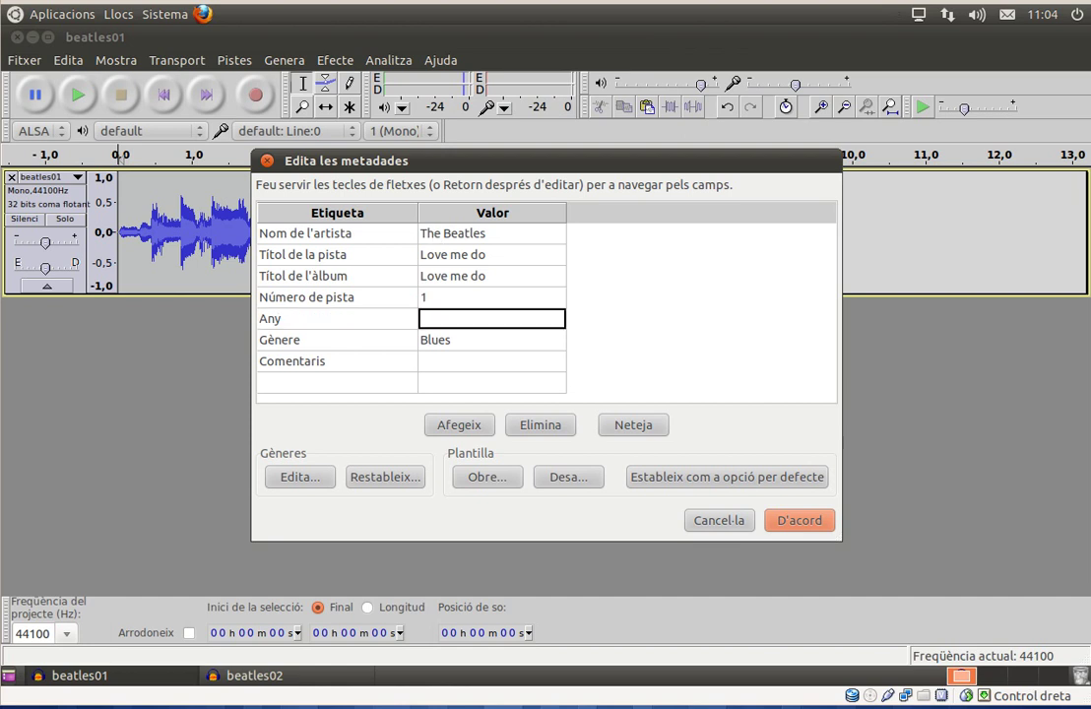
text(1965)
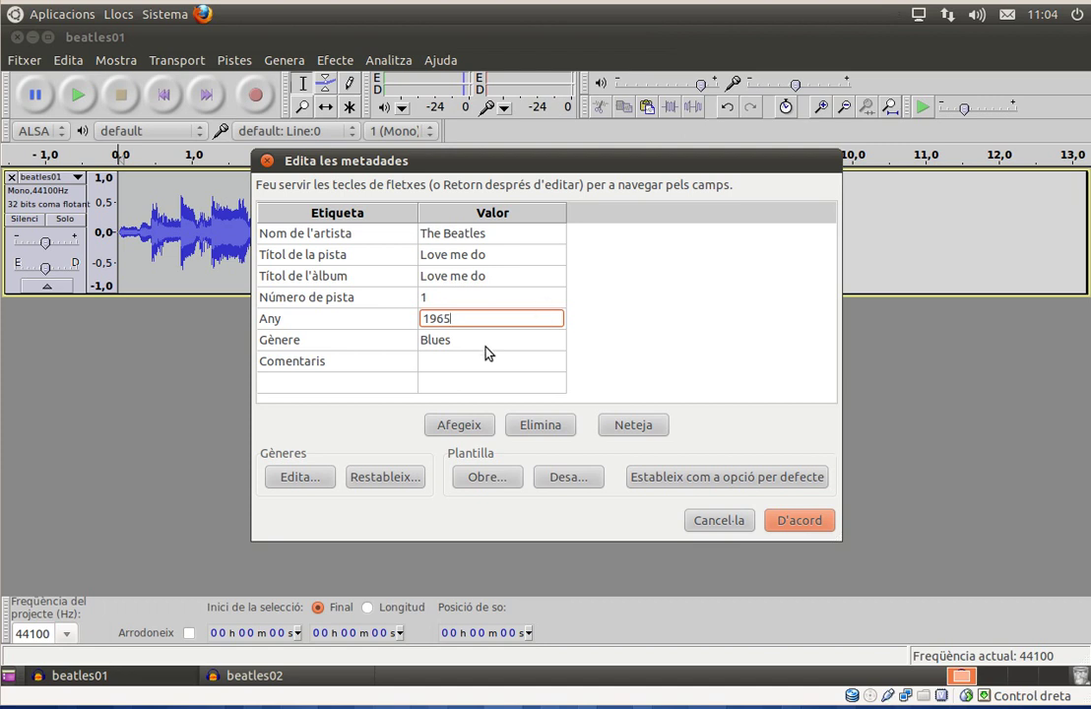
Set the genre to Classic Rock and accept the metadata to complete the MP3 export.
click(507, 343)
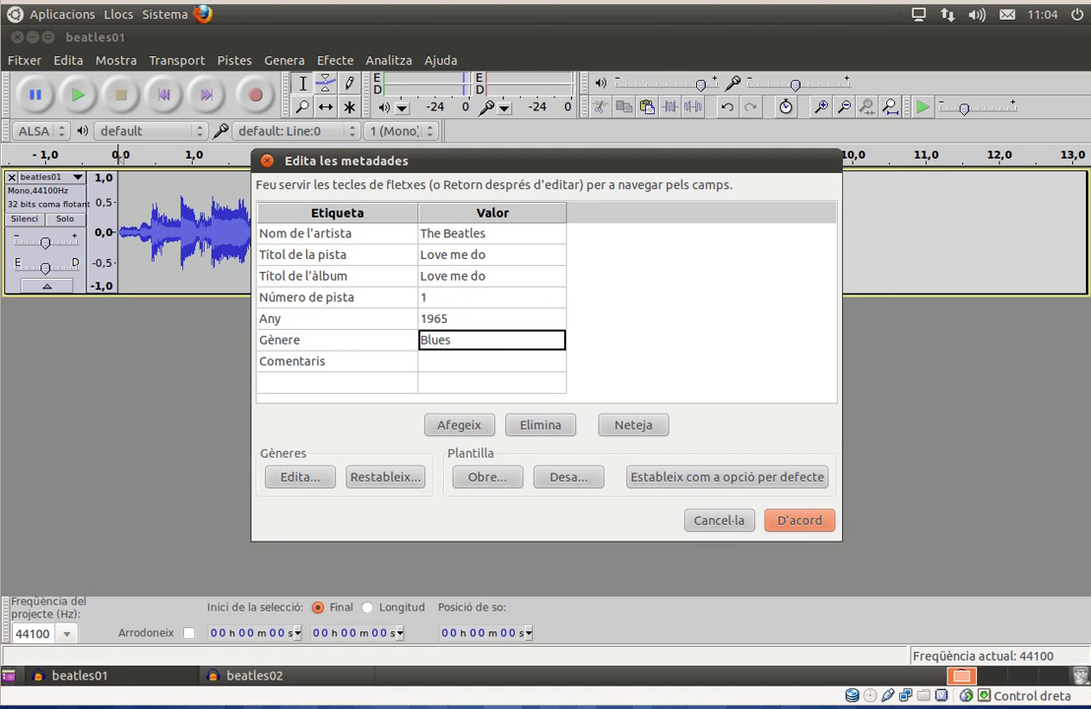
click(525, 343)
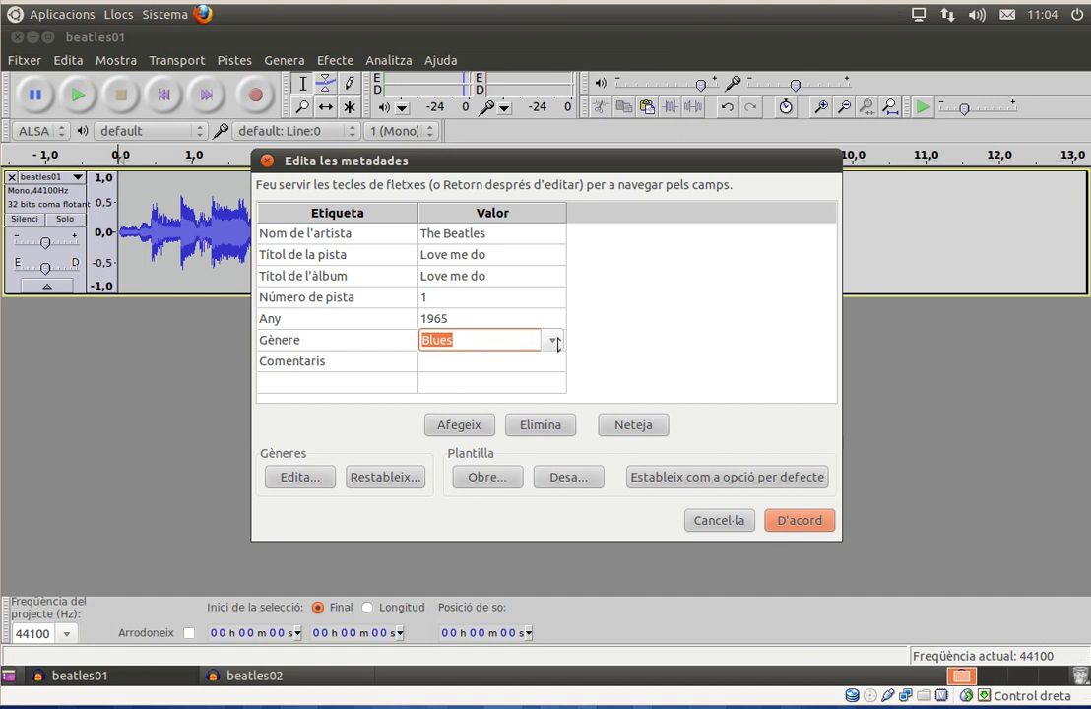
click(552, 341)
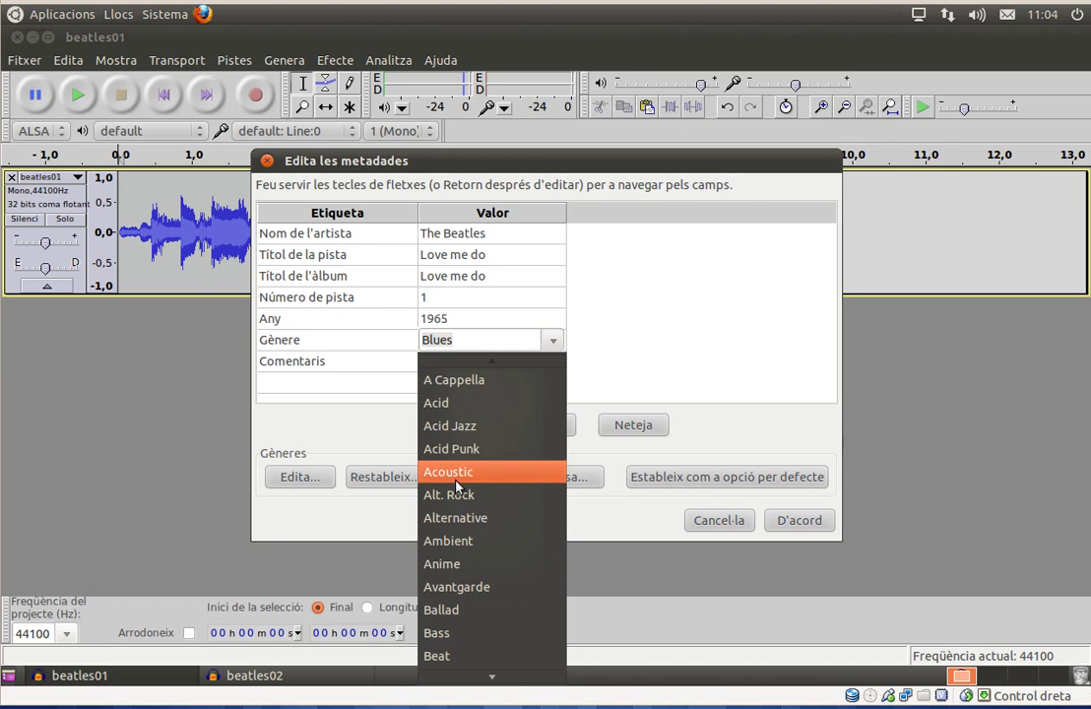
scroll(438, 580, down, 2)
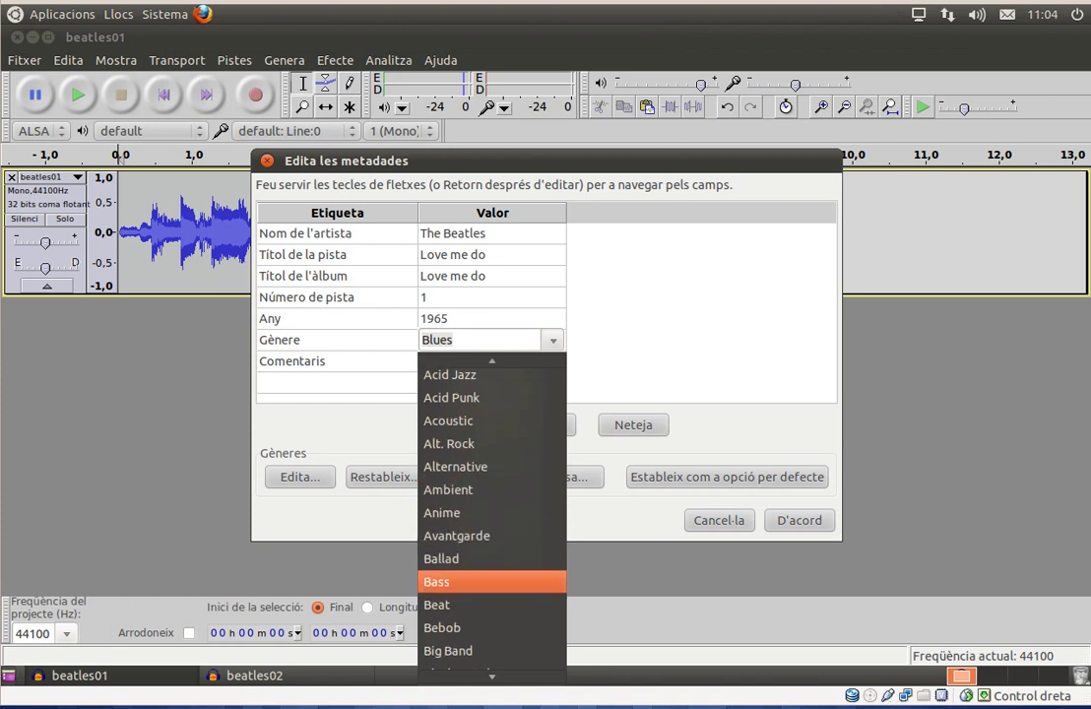
scroll(458, 585, down, 5)
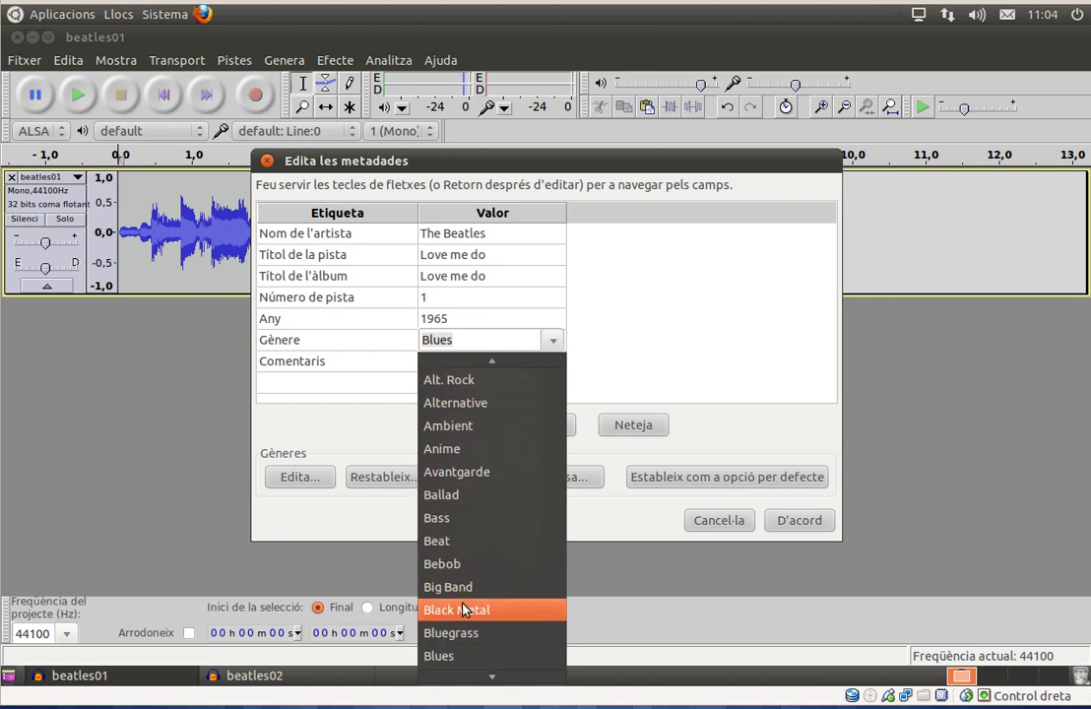
scroll(463, 616, down, 4)
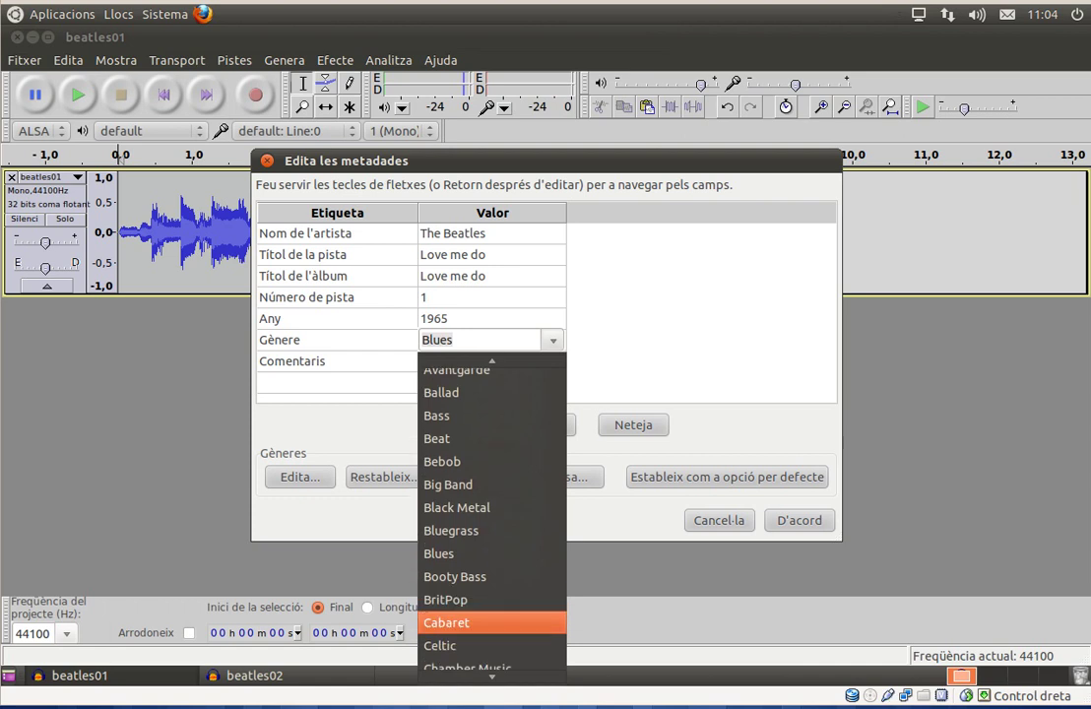
scroll(463, 620, down, 6)
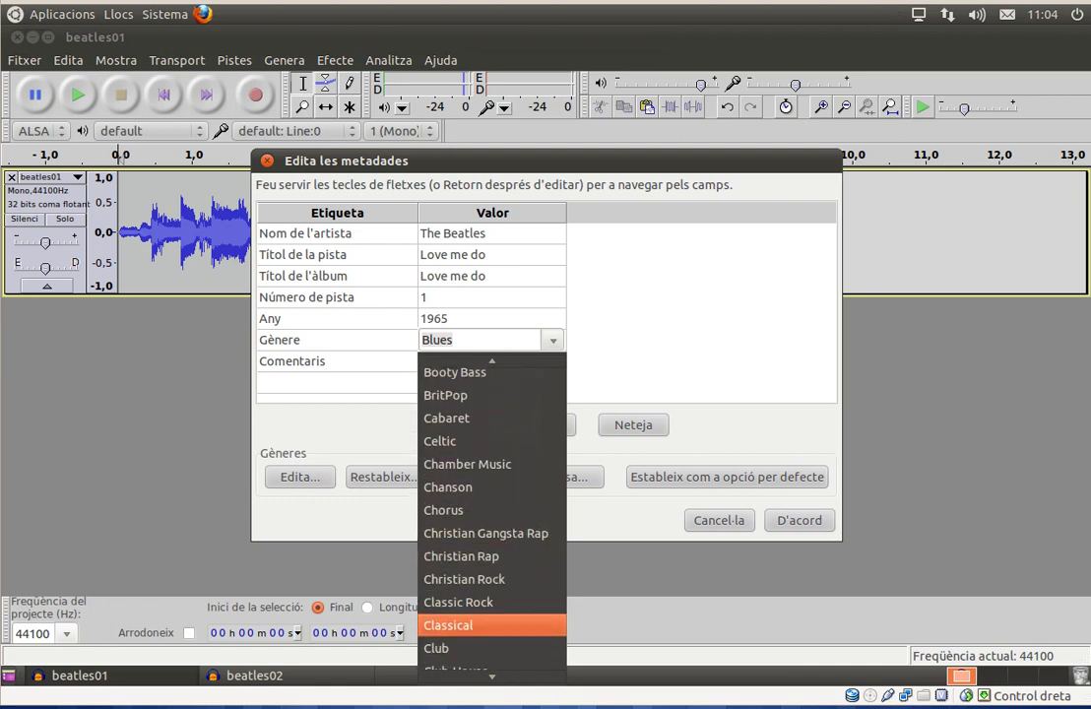
click(470, 603)
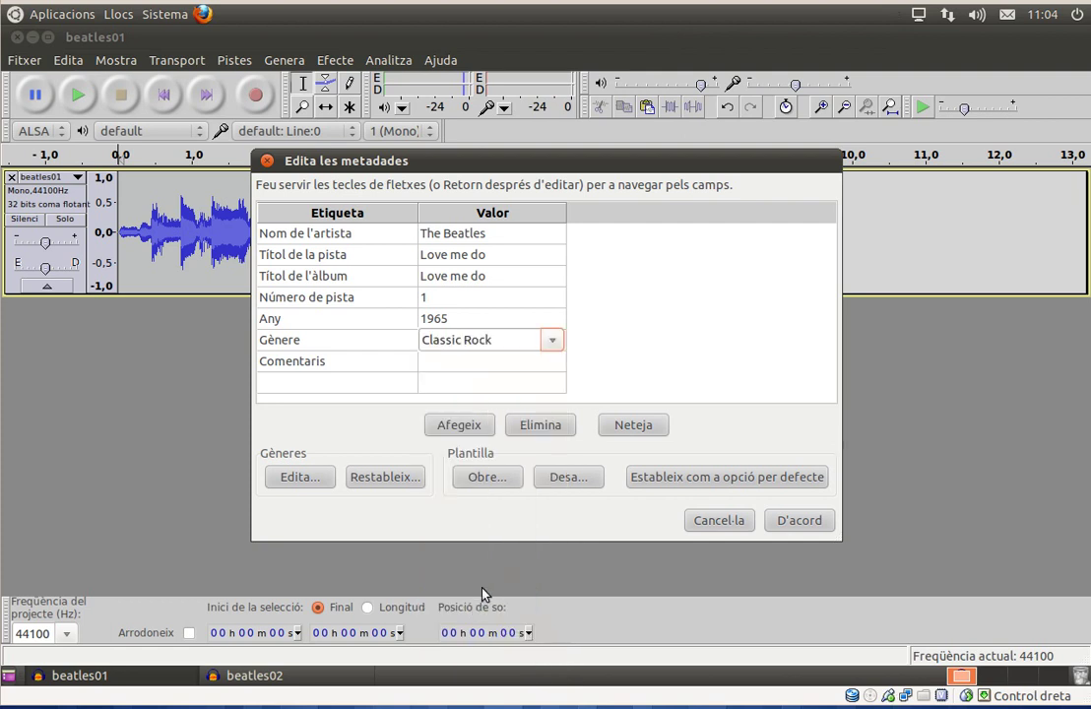
click(810, 529)
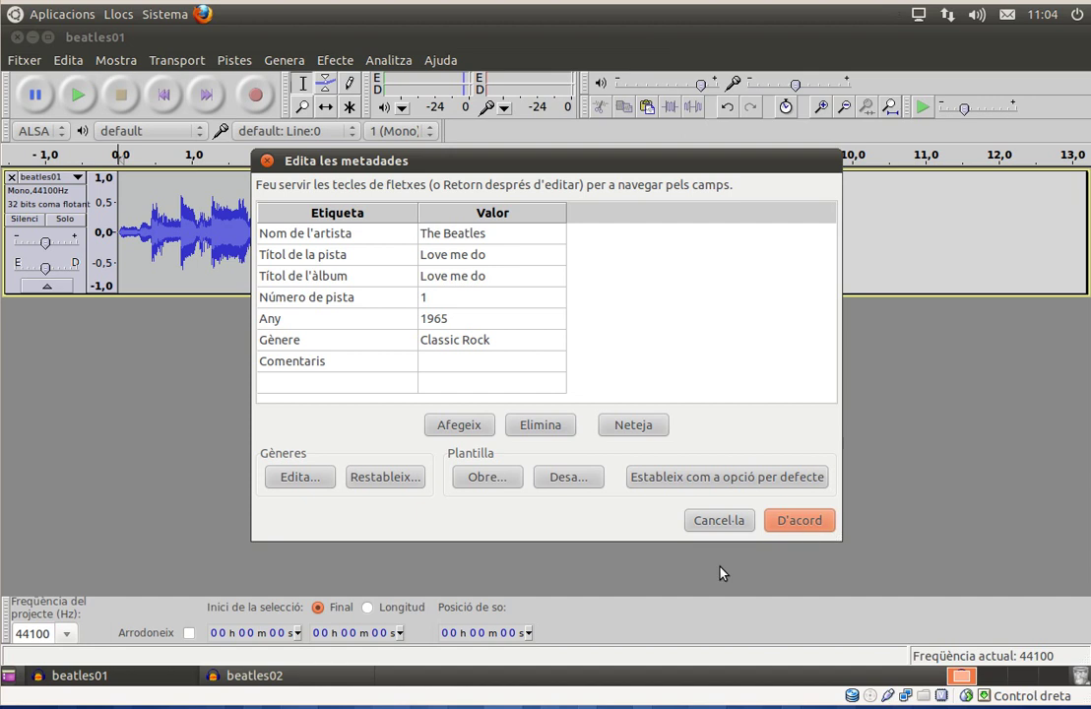
click(785, 524)
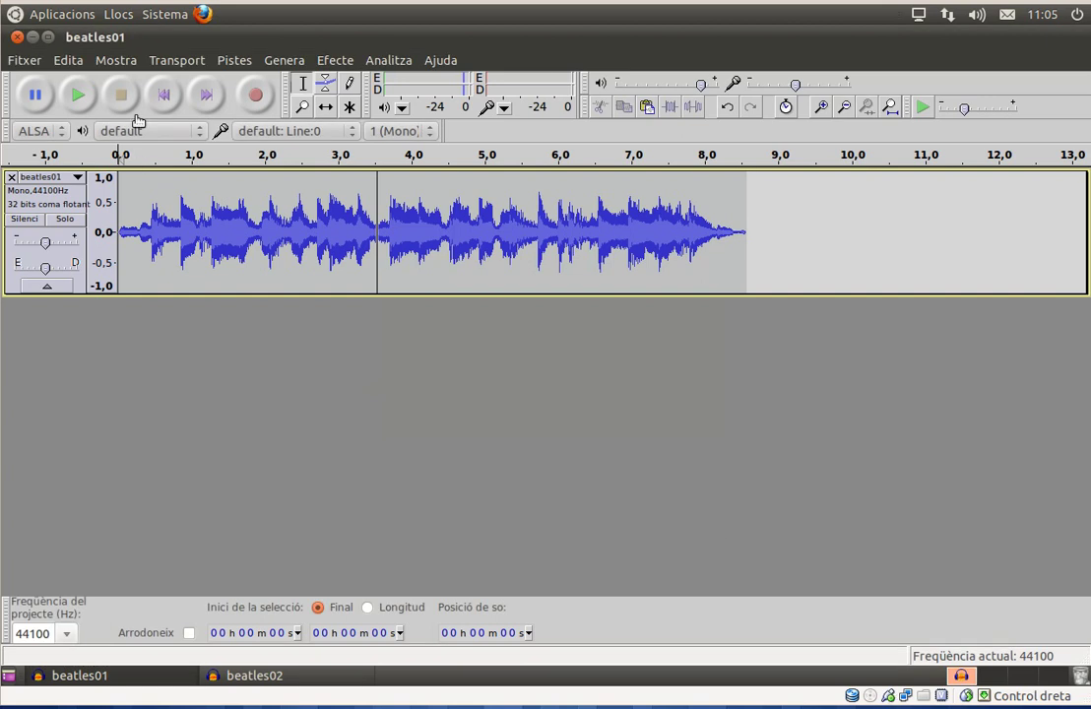
Open the modul4_p6 folder from Baixades in the file manager and view it as a list with m4_p6.mp3 selected.
click(119, 13)
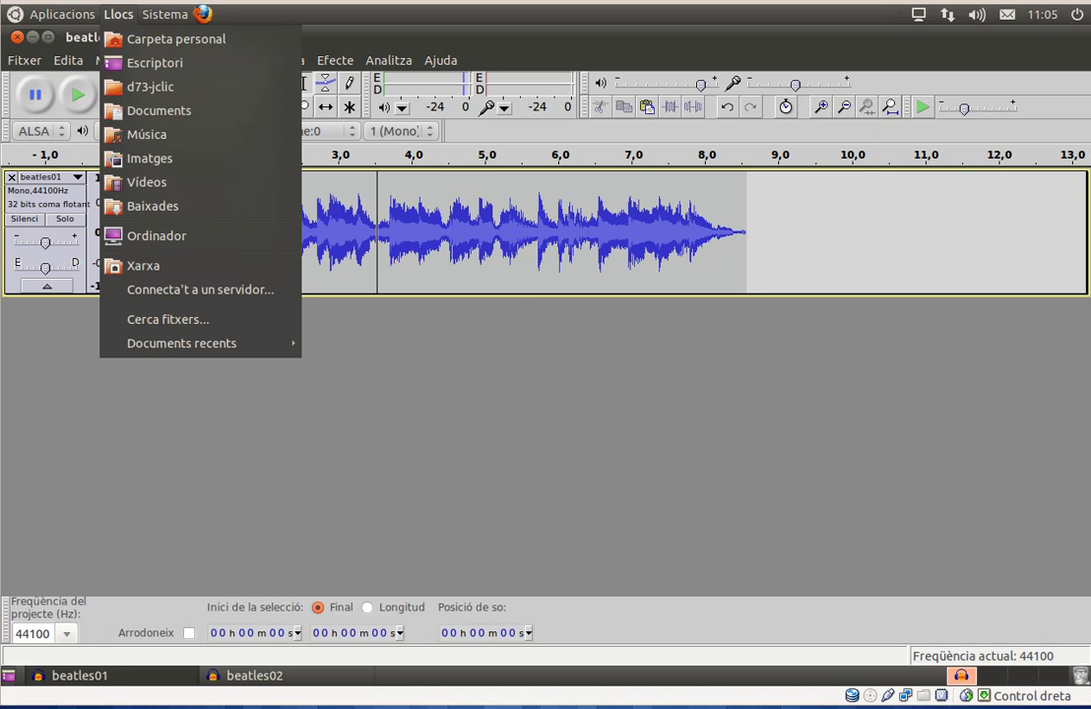
click(148, 209)
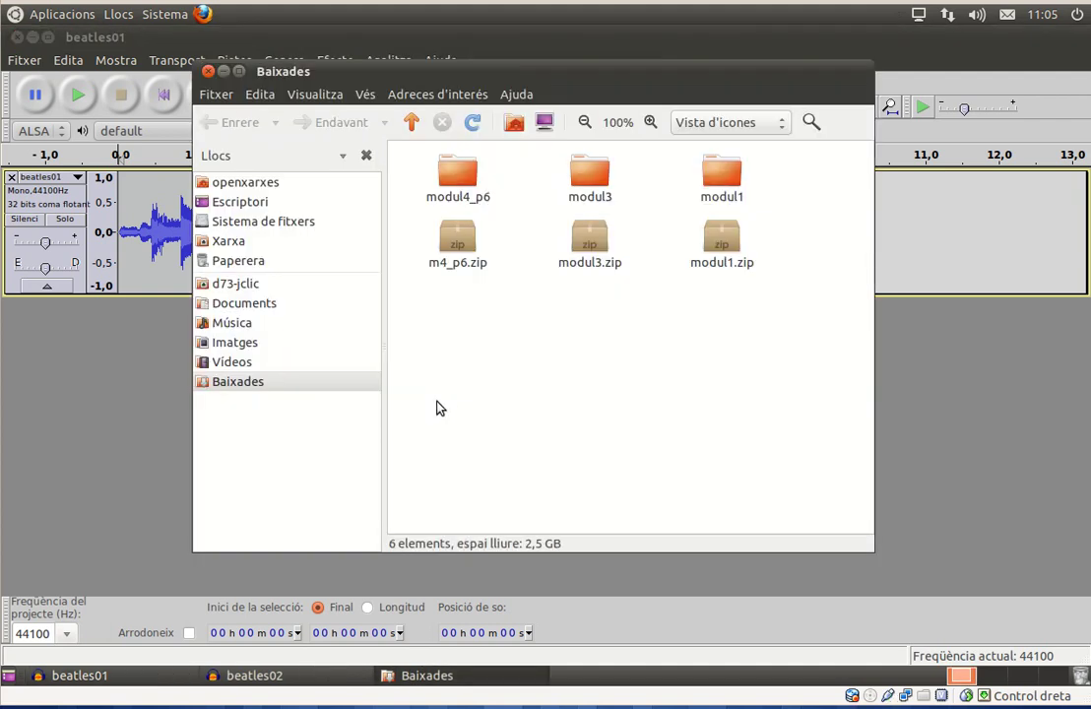
double_click(463, 174)
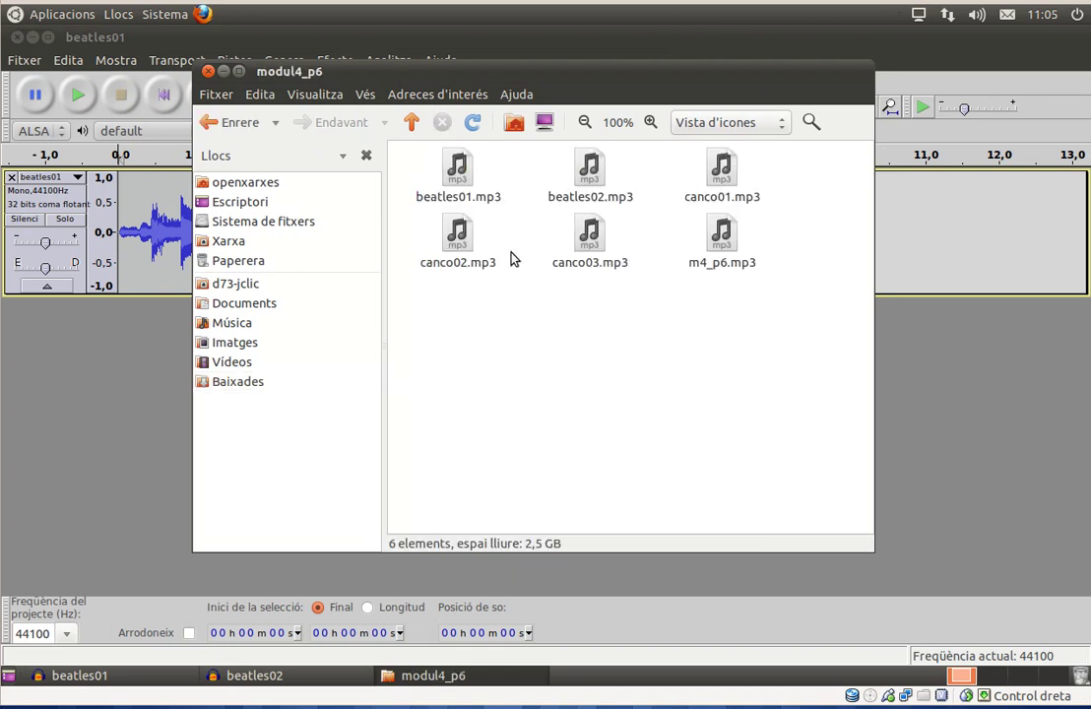
click(717, 230)
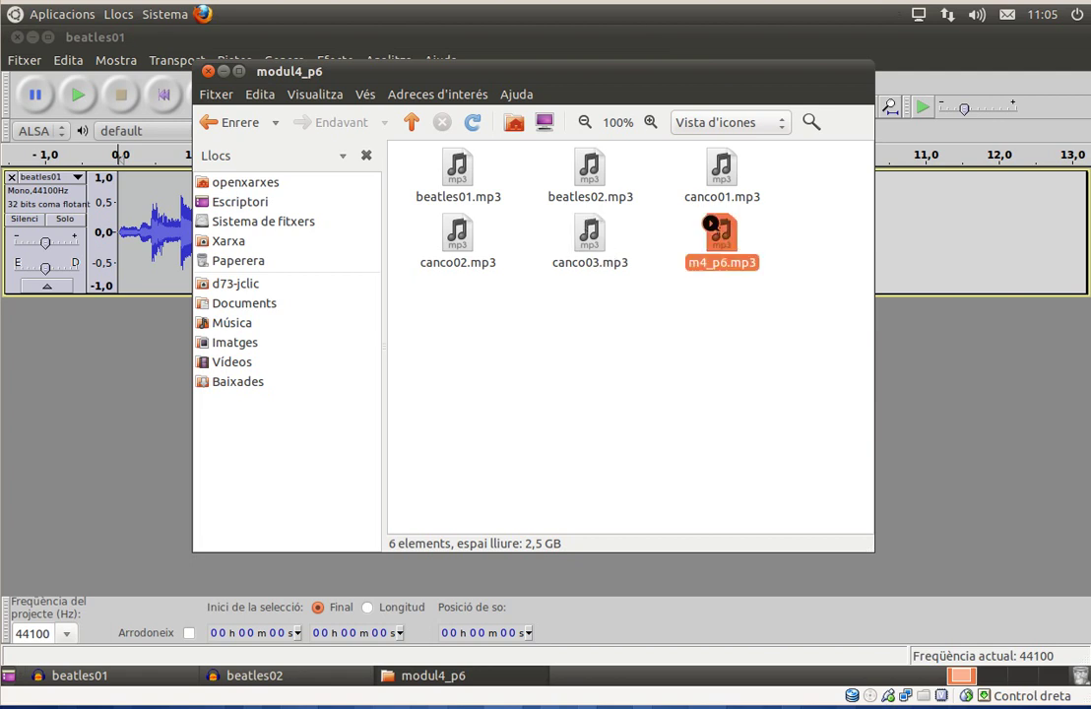
click(782, 124)
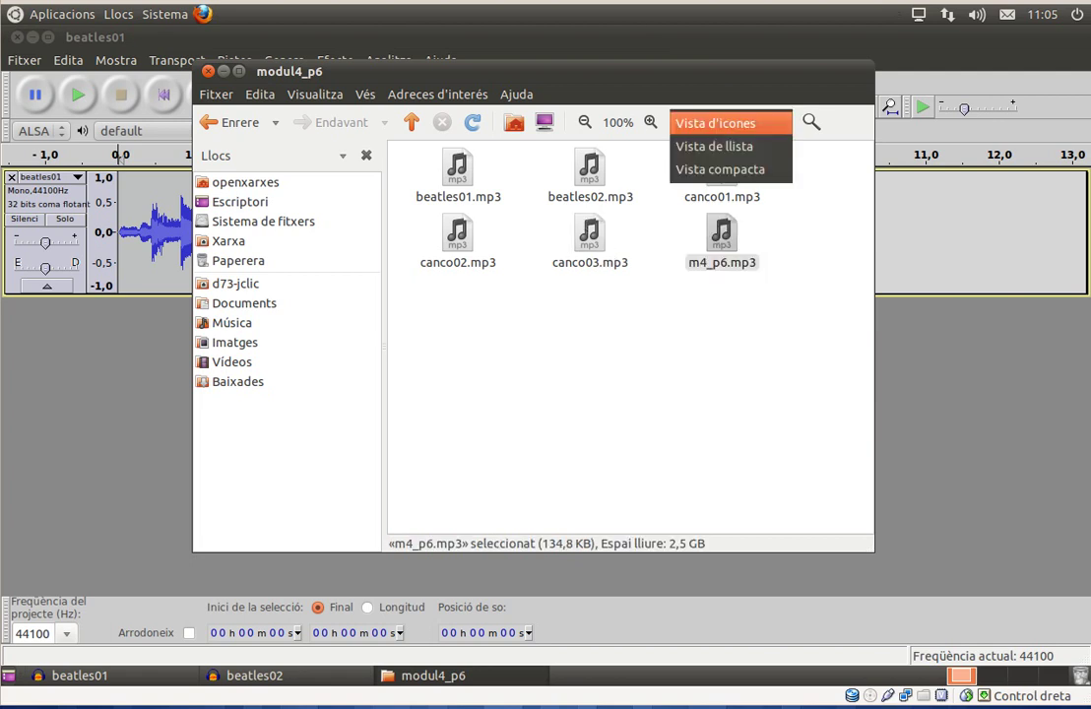
click(754, 147)
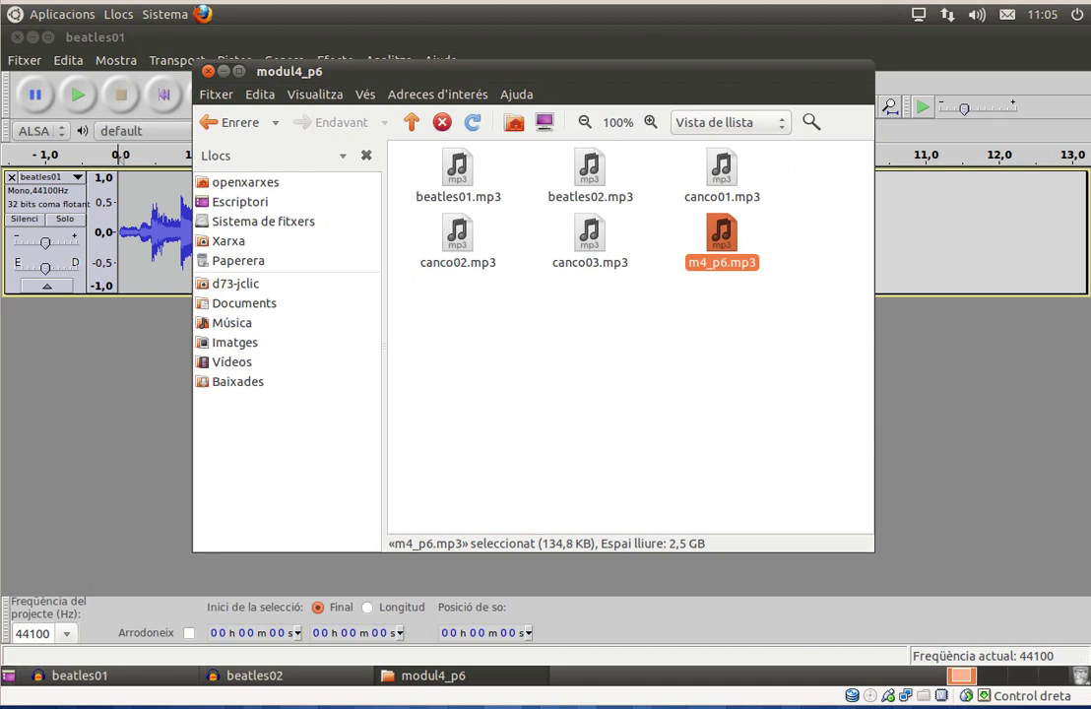